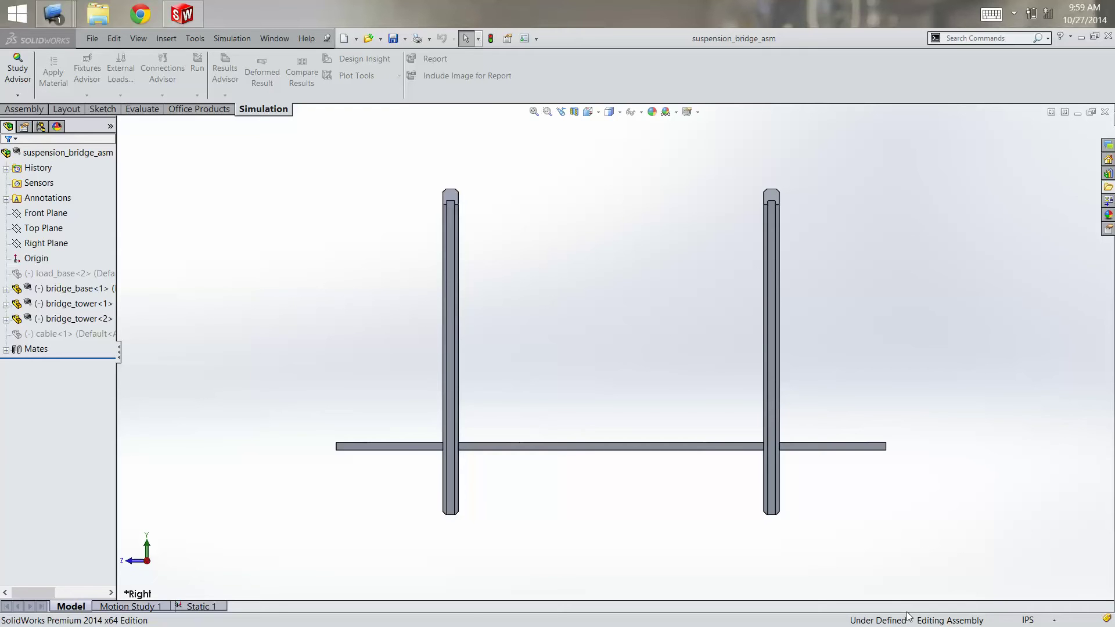
Step: Unsuppress the load_base component and look at the bridge resting on it from the right side
key(ctrl+shift+z)
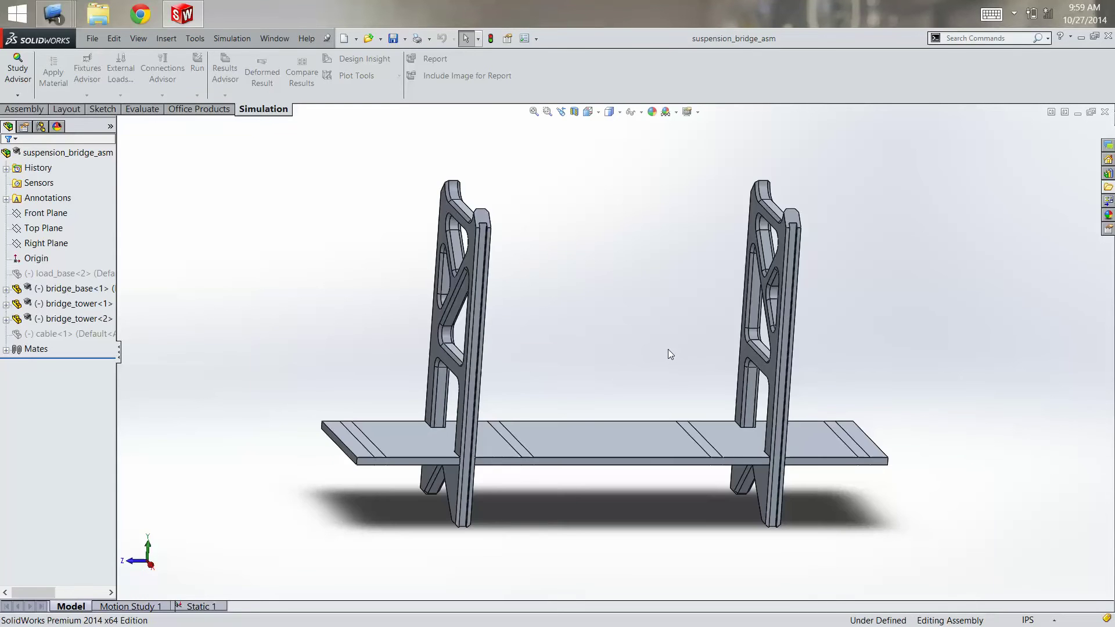
key(Right)
key(Right)
key(Right)
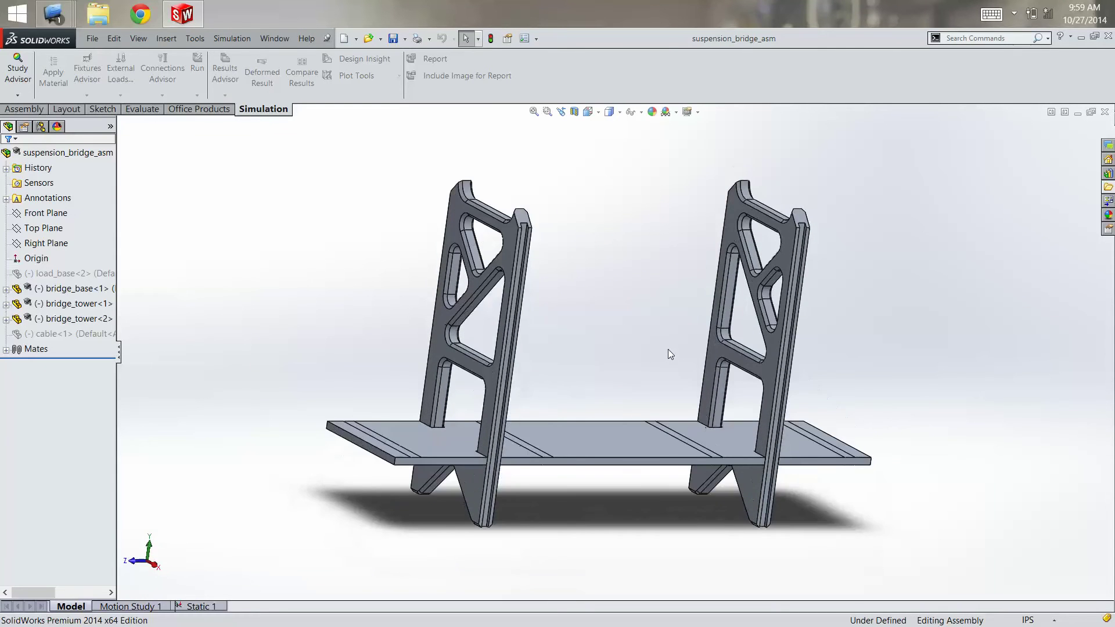
key(Right)
key(Down)
key(Down)
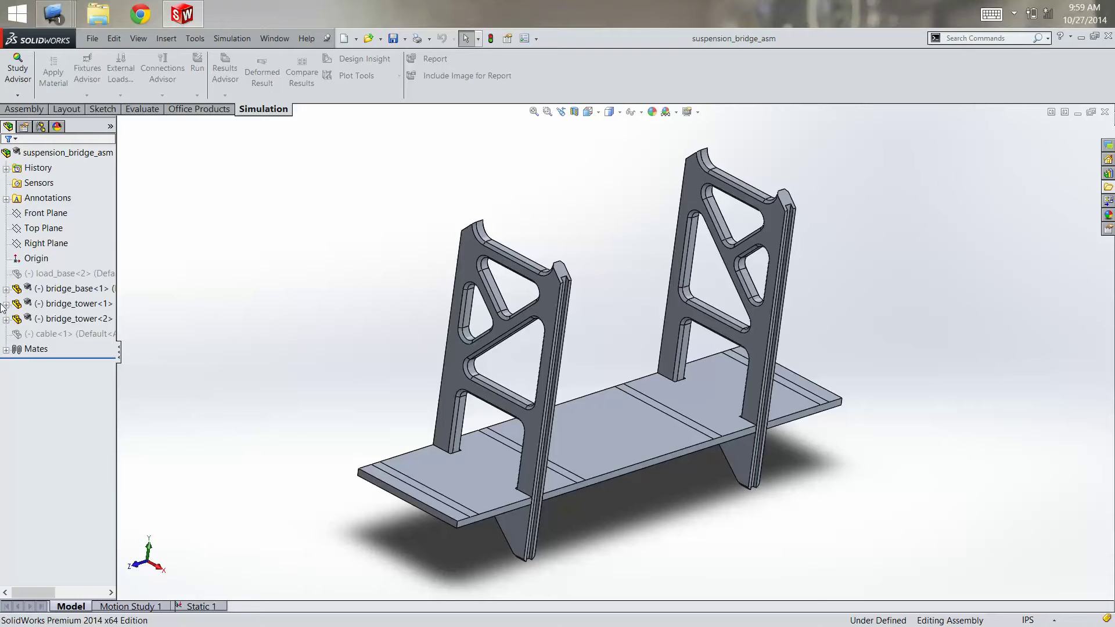
click(58, 279)
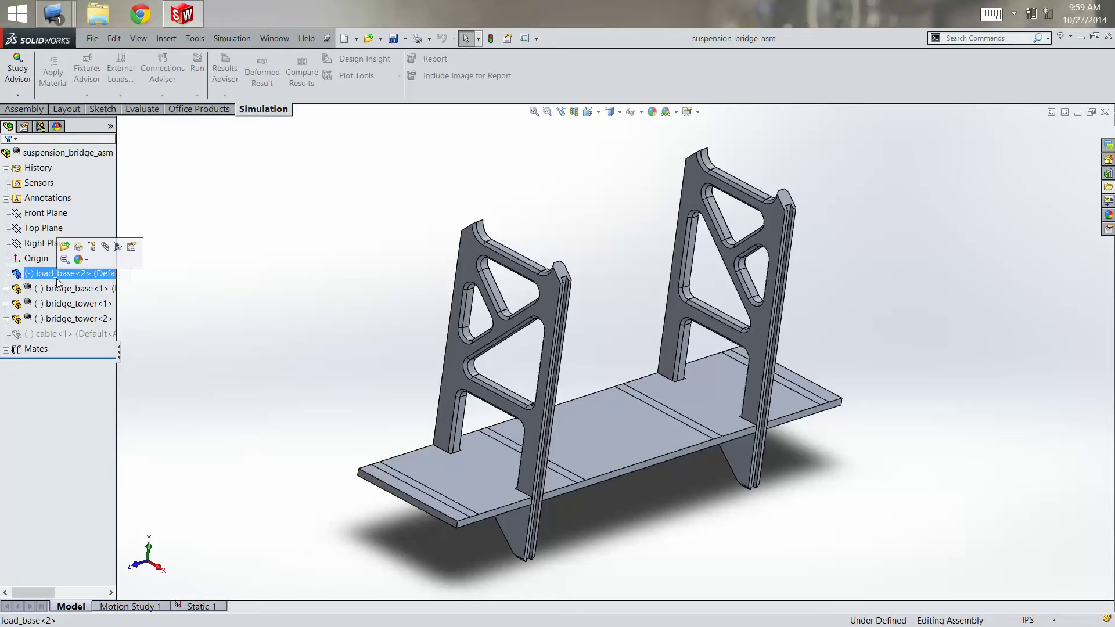
click(93, 250)
key(space)
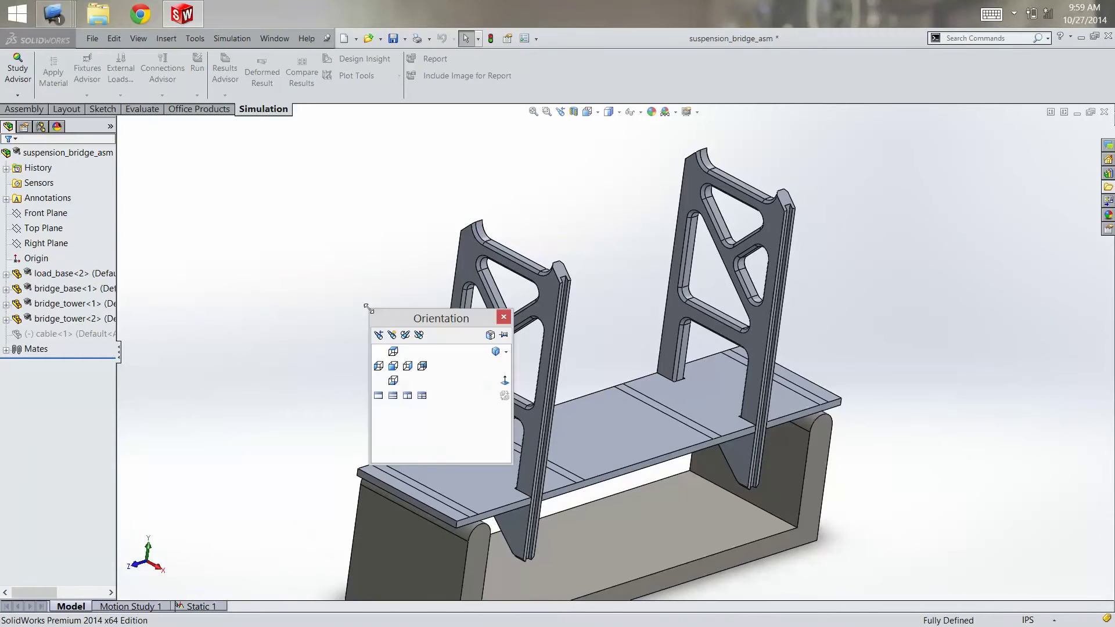
click(410, 369)
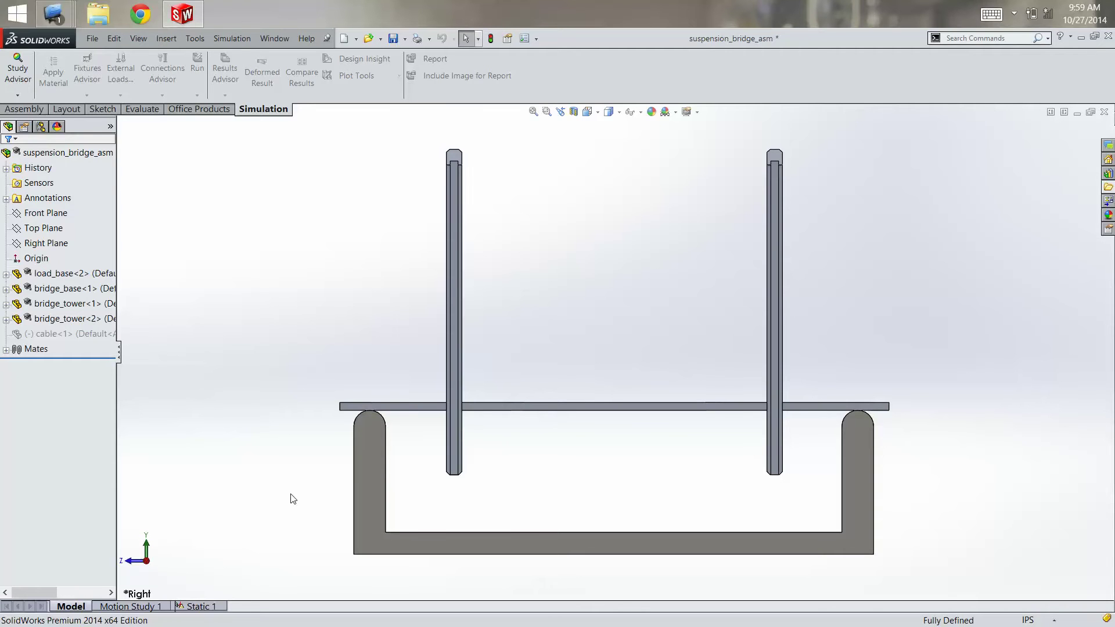
key(Down)
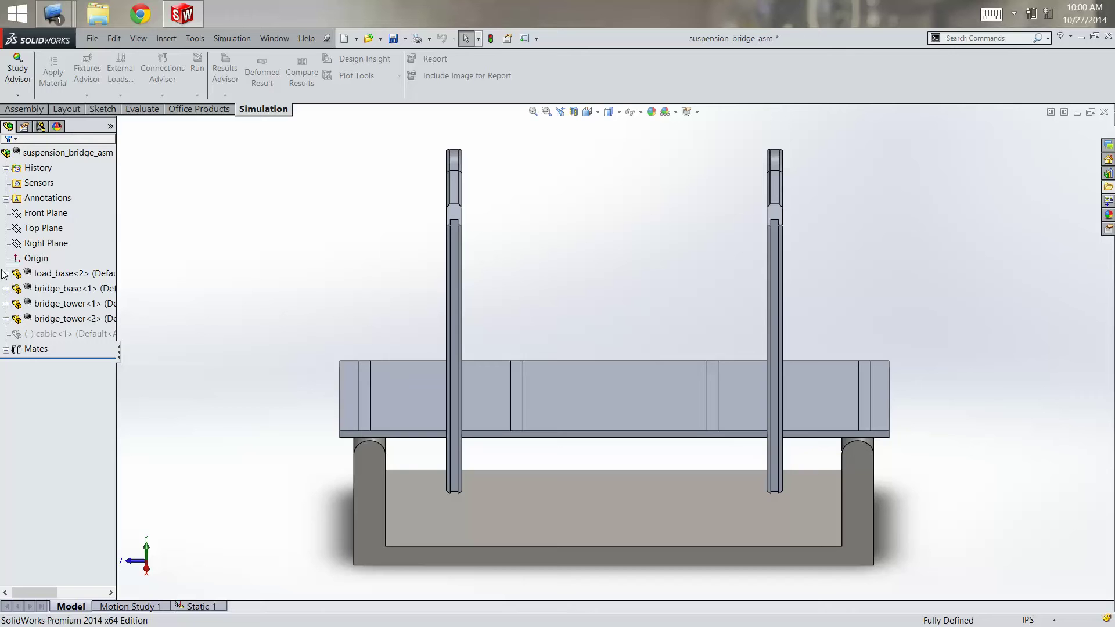
Step: Suppress the load_base component and view the remaining bridge assembly in isometric orientation
click(38, 275)
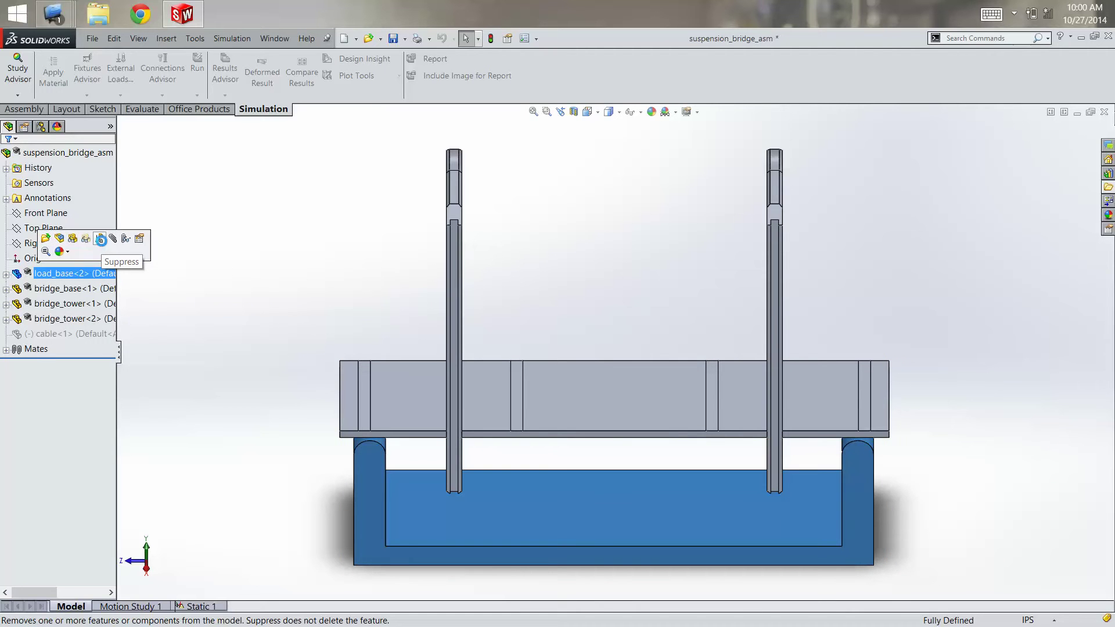
click(102, 242)
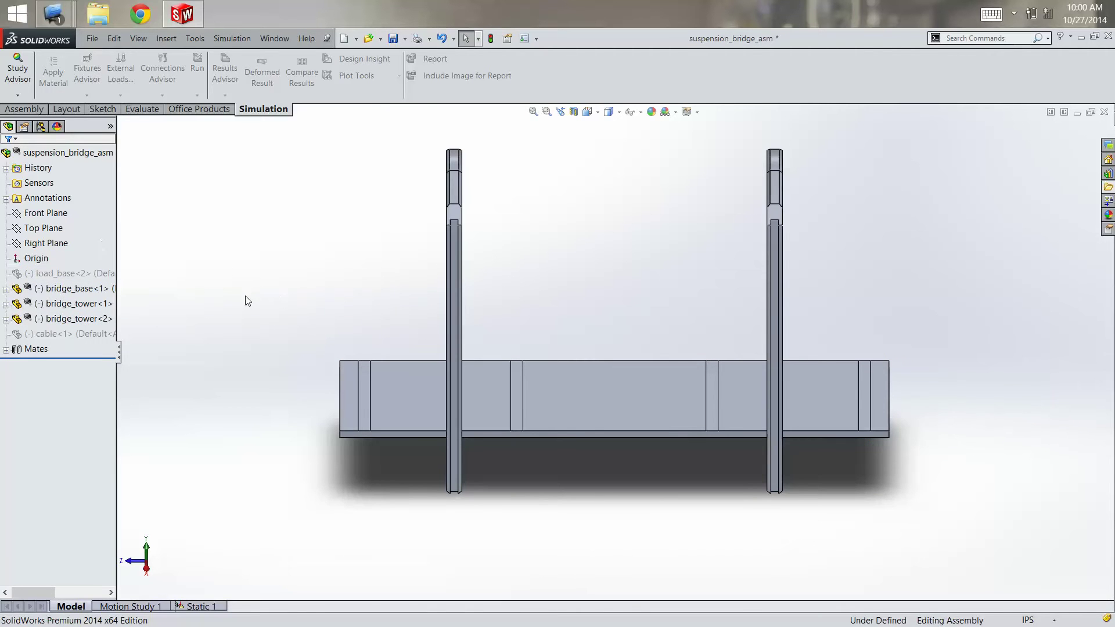
key(ctrl+4)
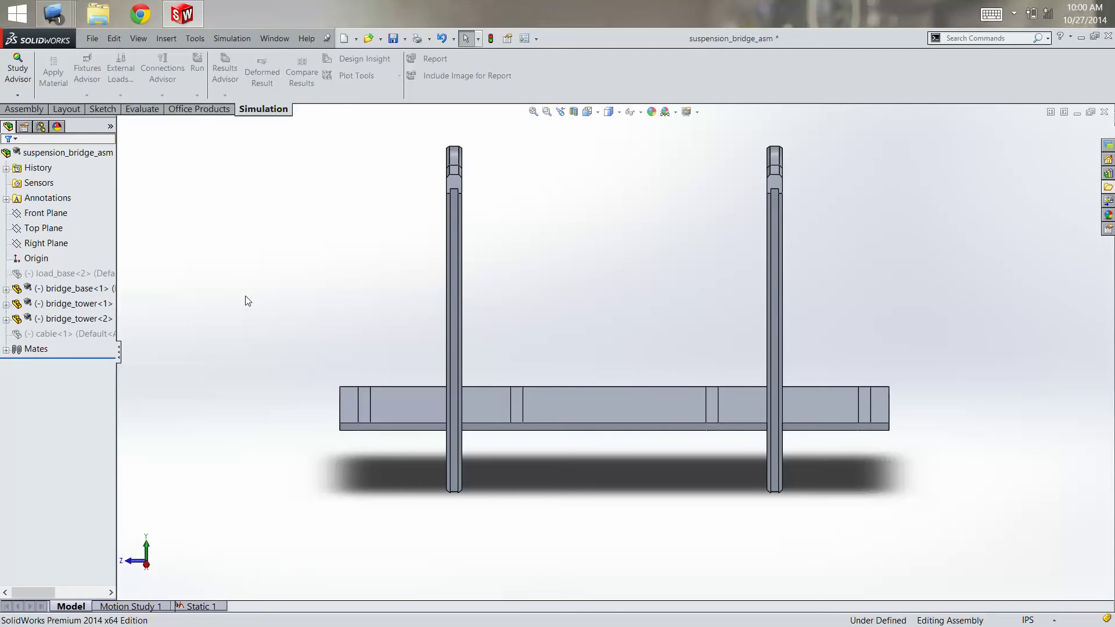
key(ctrl+7)
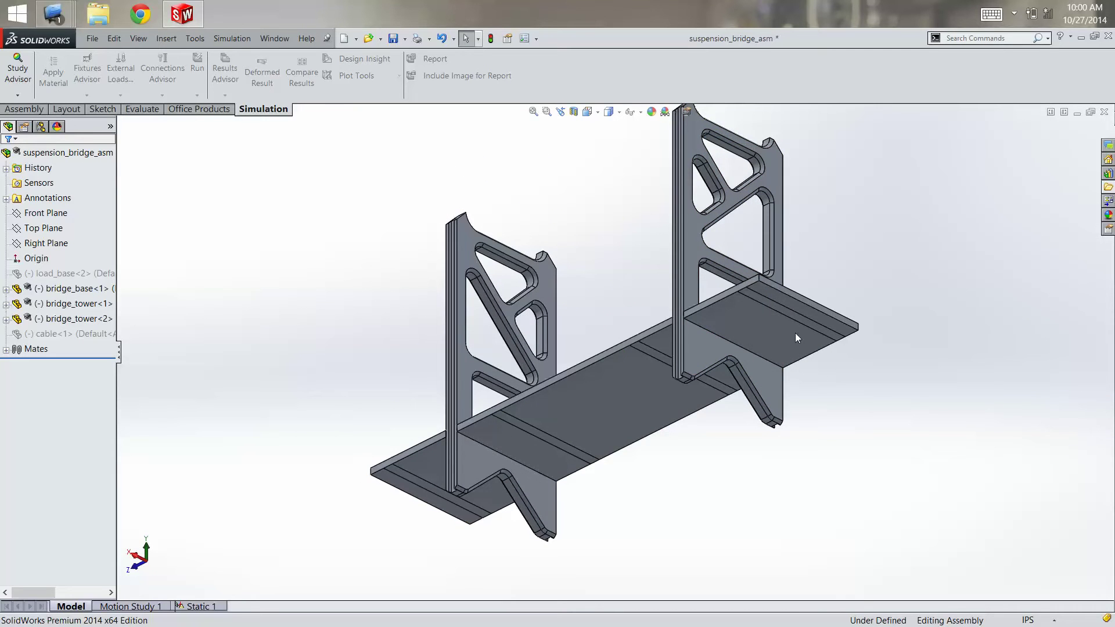
Step: Open the Static 1 study and list the spring connectors defined under its connections
click(194, 606)
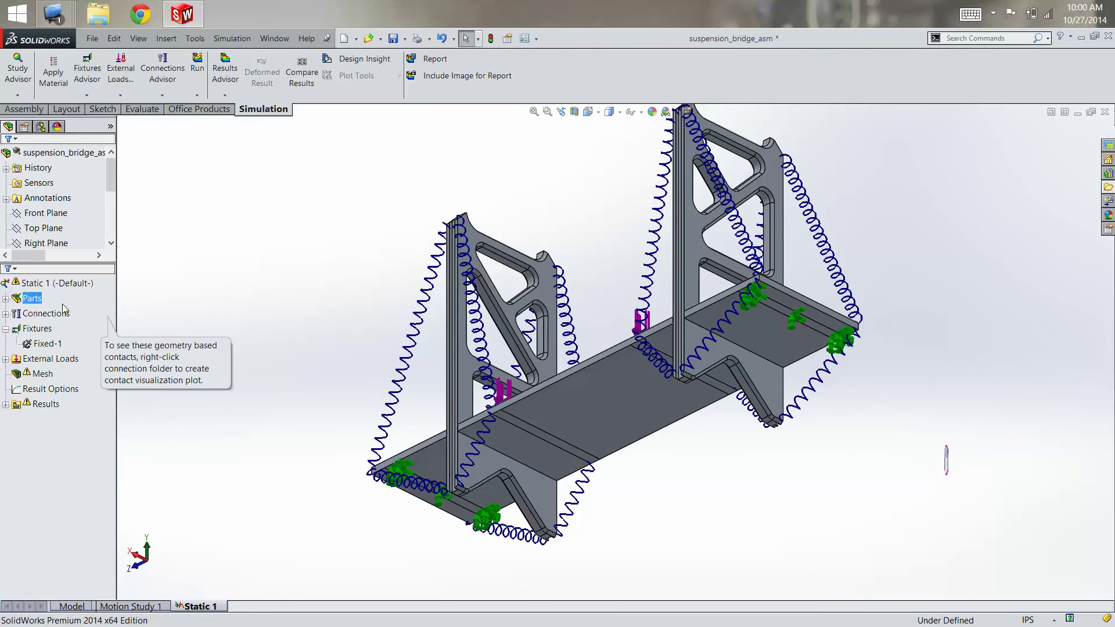
click(23, 317)
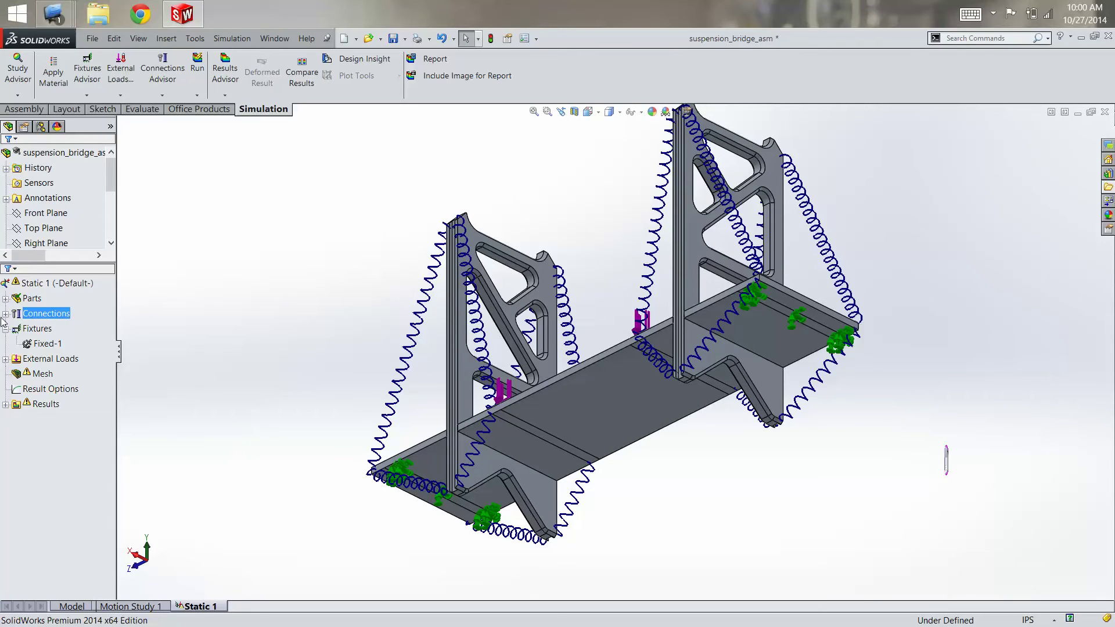
click(6, 314)
click(23, 329)
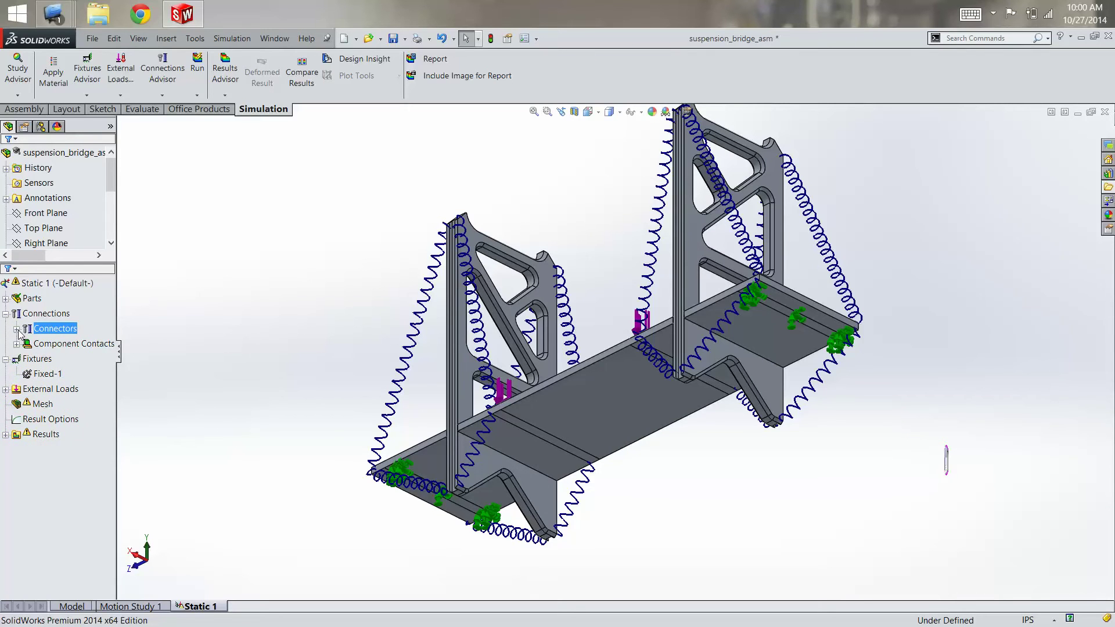
click(17, 329)
Step: Hide the first spring connector and inspect the remaining springs around the bridge
right_click(67, 347)
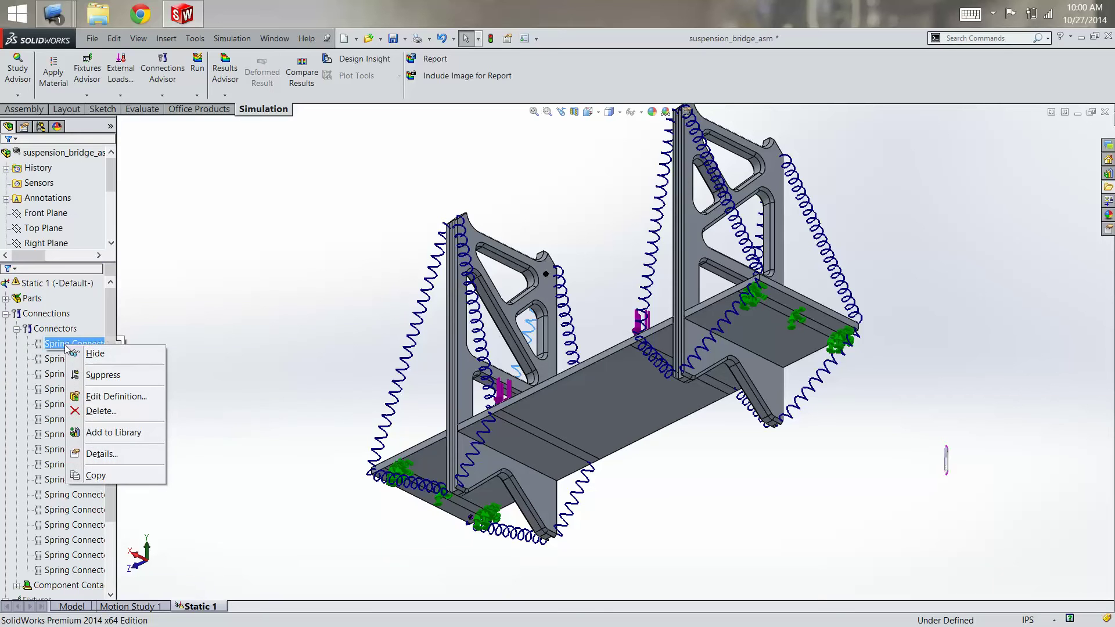
click(95, 354)
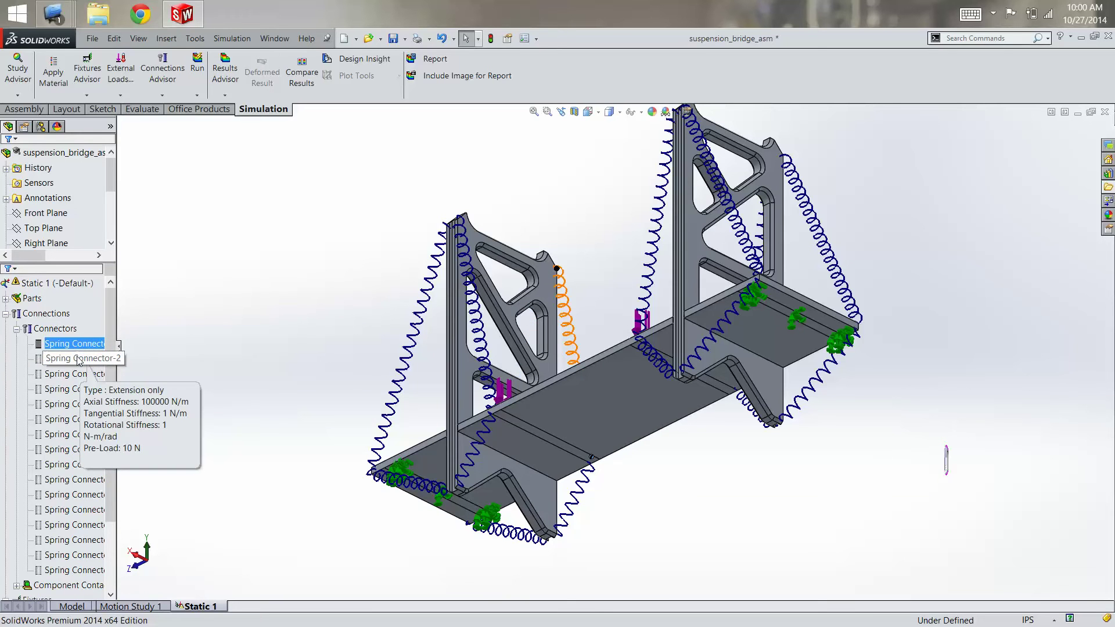
click(286, 451)
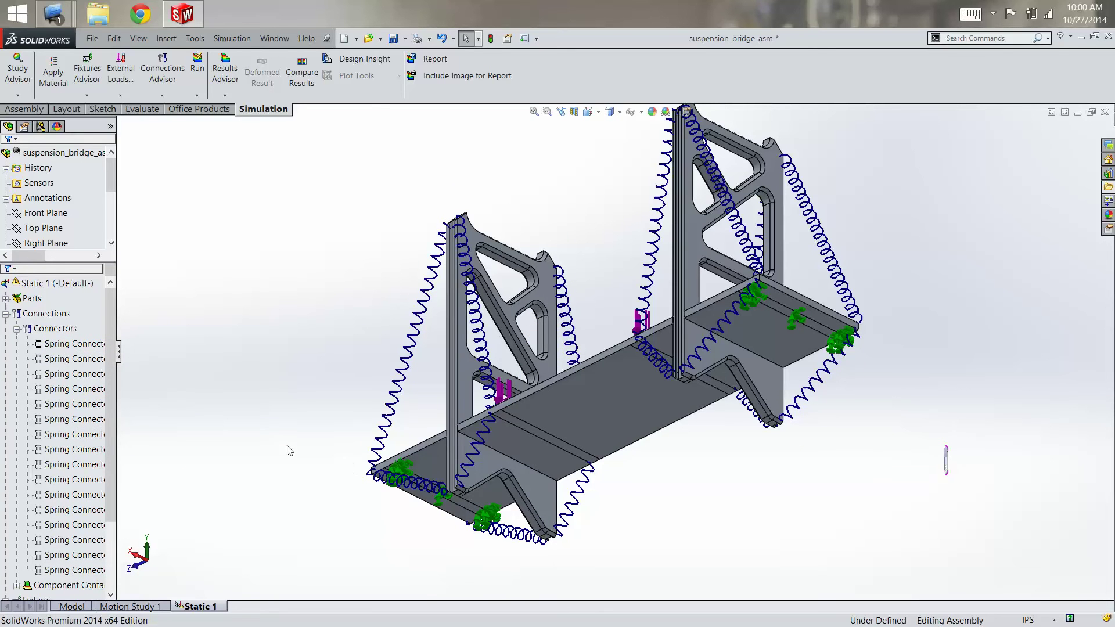
mouse_move(286, 450)
middle_down()
mouse_move(287, 418)
mouse_move(286, 443)
middle_up()
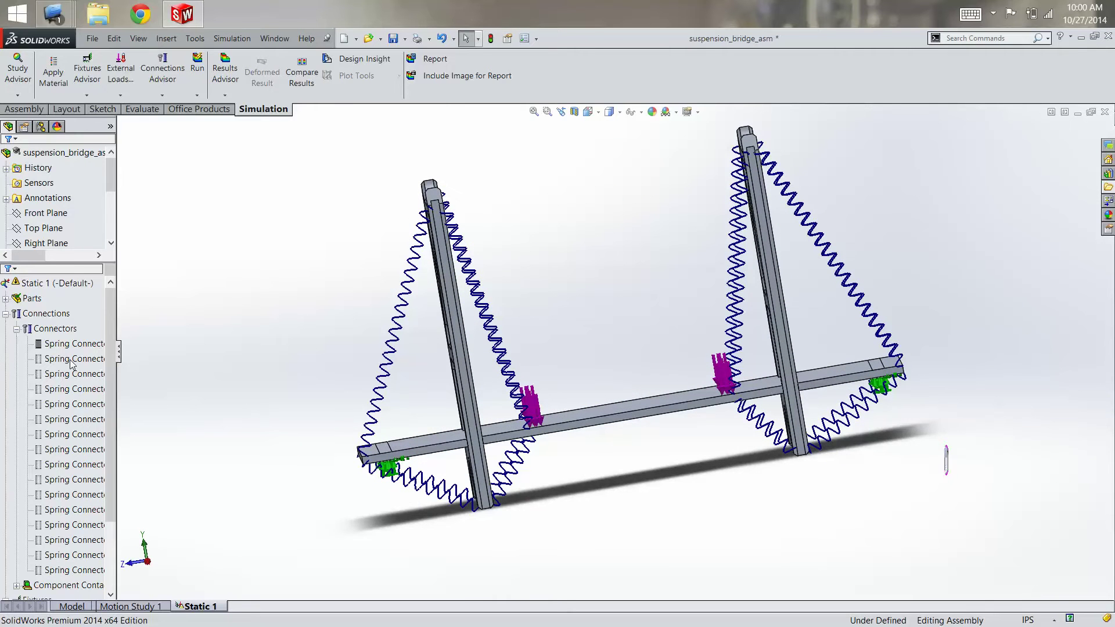
Step: Show the hidden first spring connector again
click(55, 329)
click(17, 329)
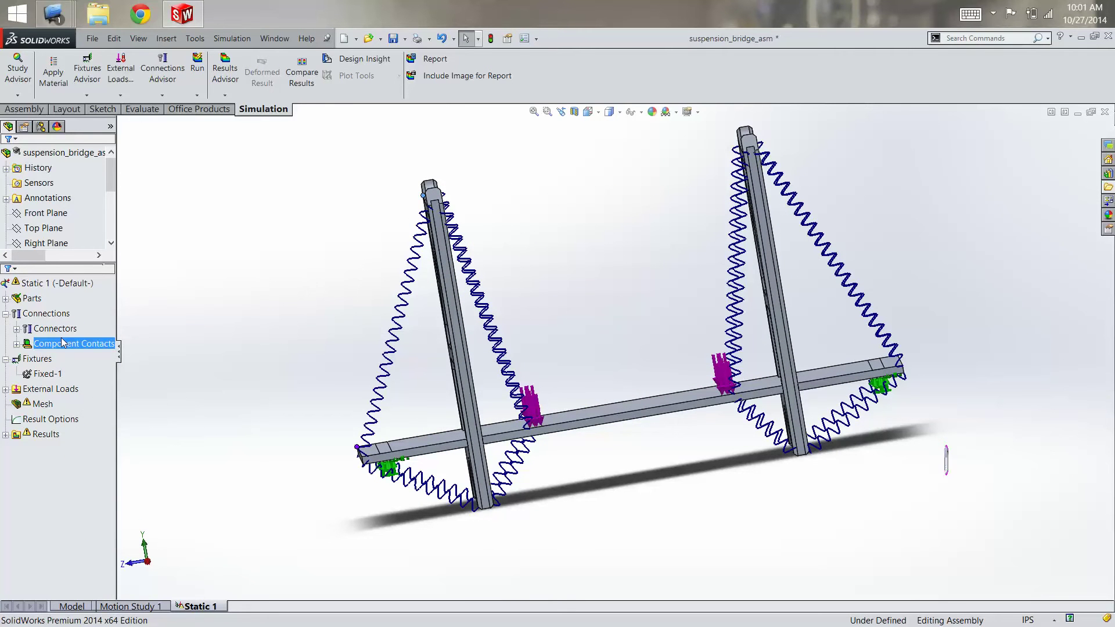
click(66, 360)
click(56, 329)
click(17, 328)
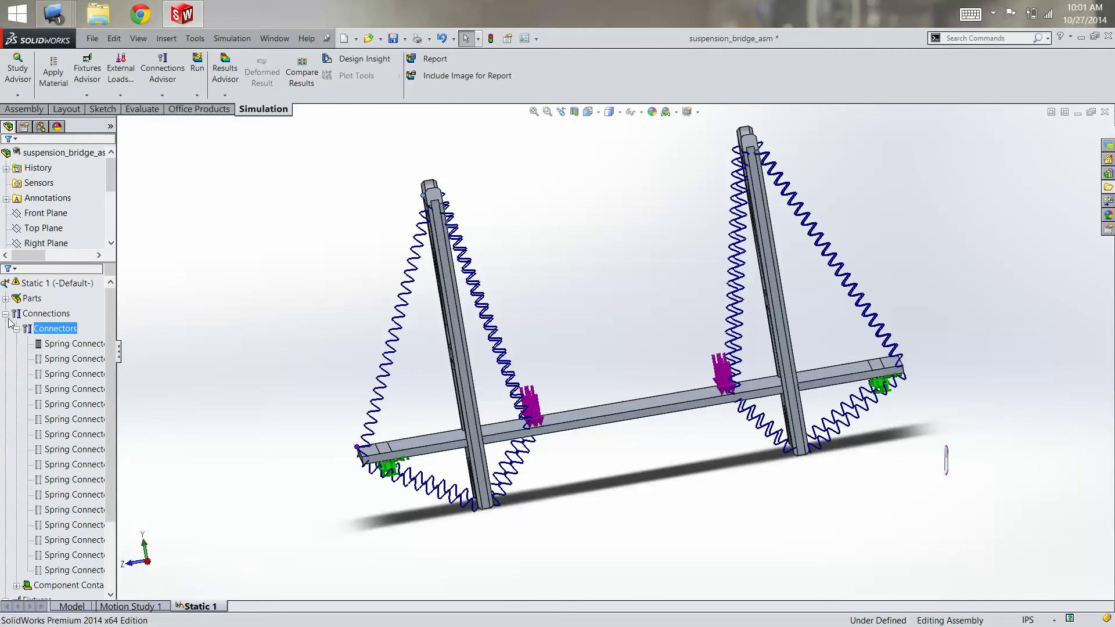
right_click(32, 339)
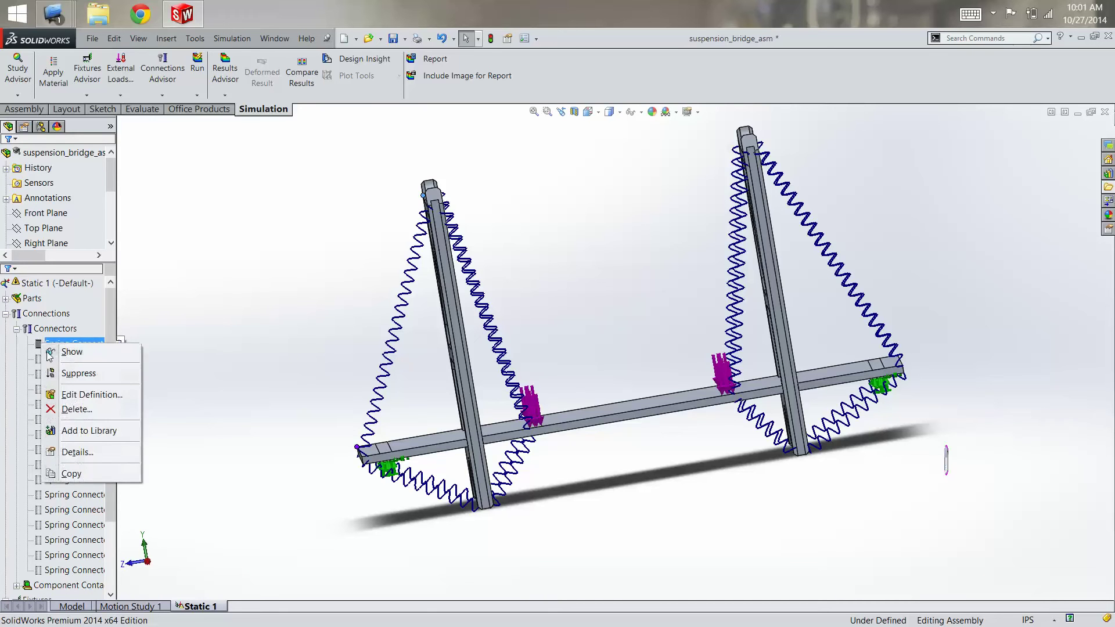
click(49, 352)
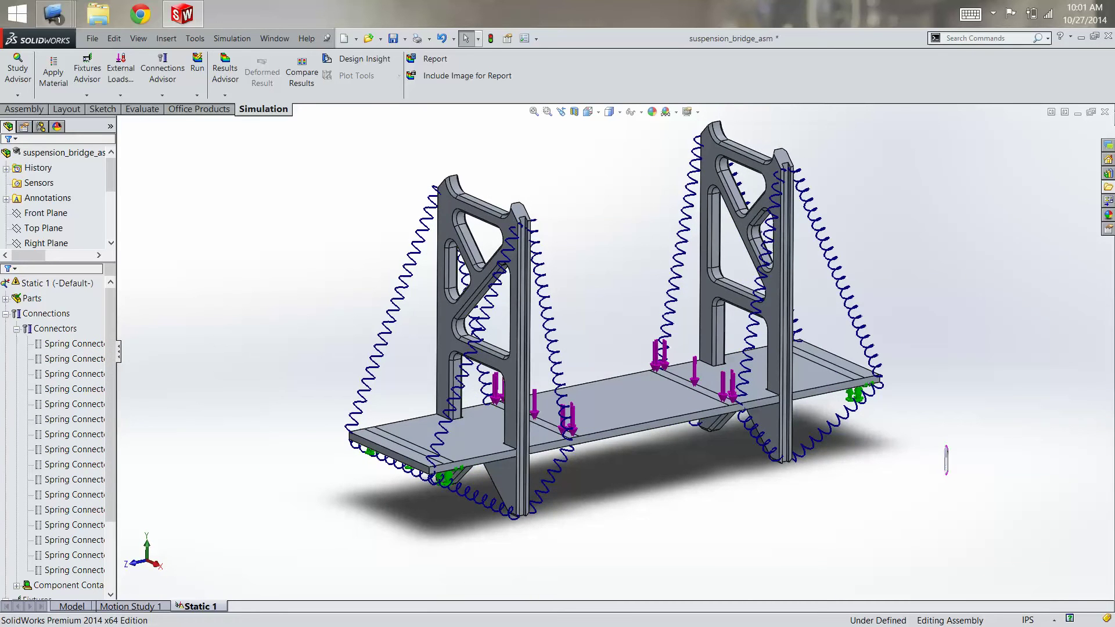
Step: Collapse the connections and examine where the Fixed-1 fixture acts on the underside of the bridge base
click(46, 313)
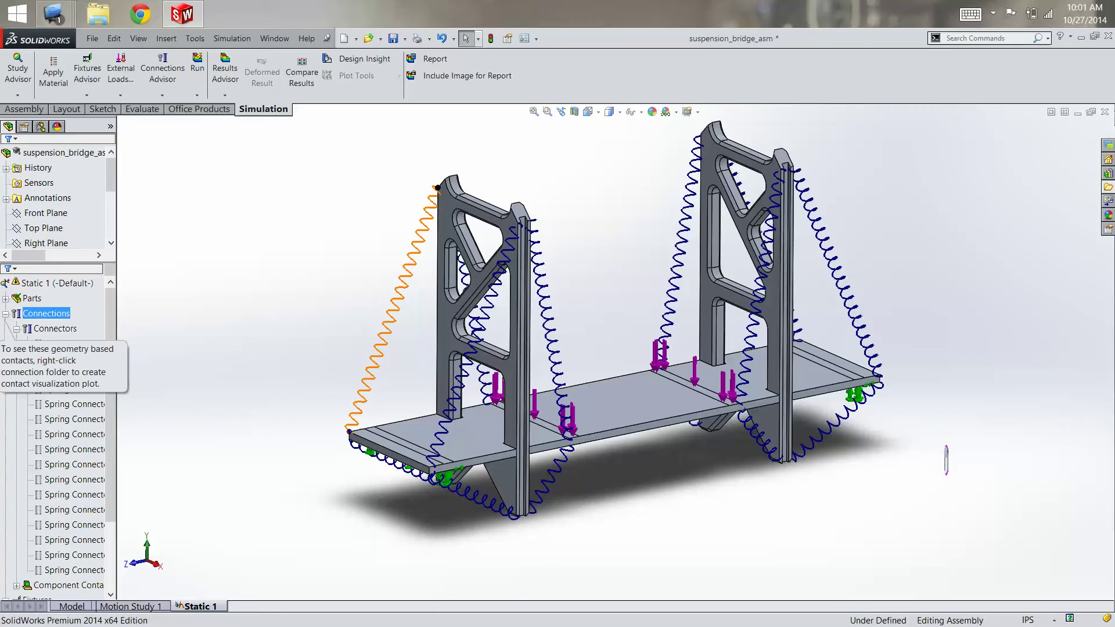
click(5, 313)
click(370, 453)
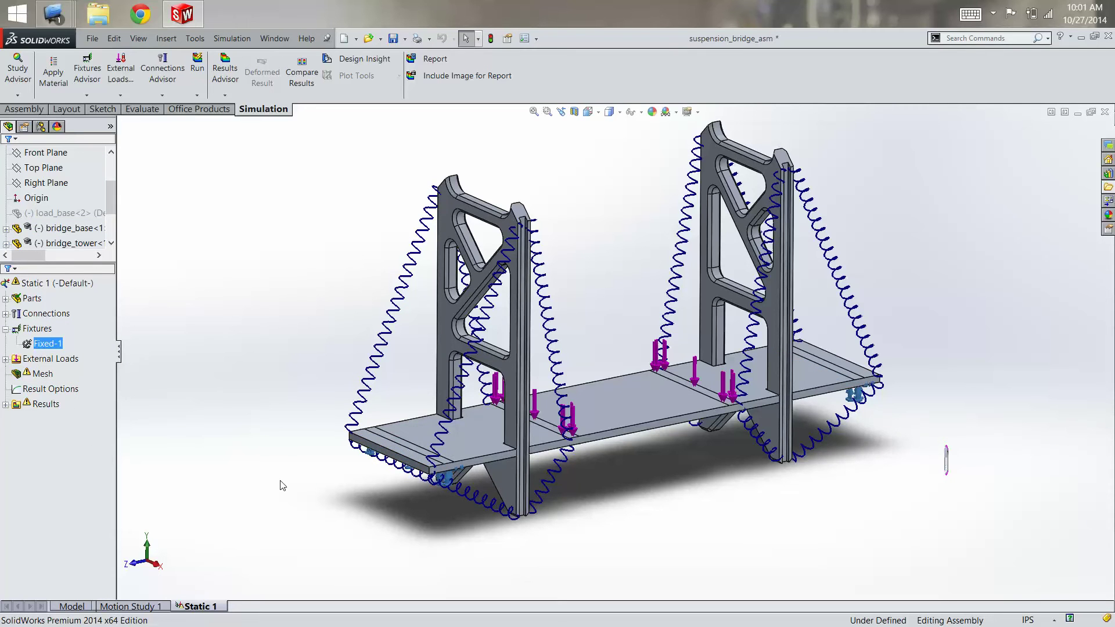
key(shift+Up)
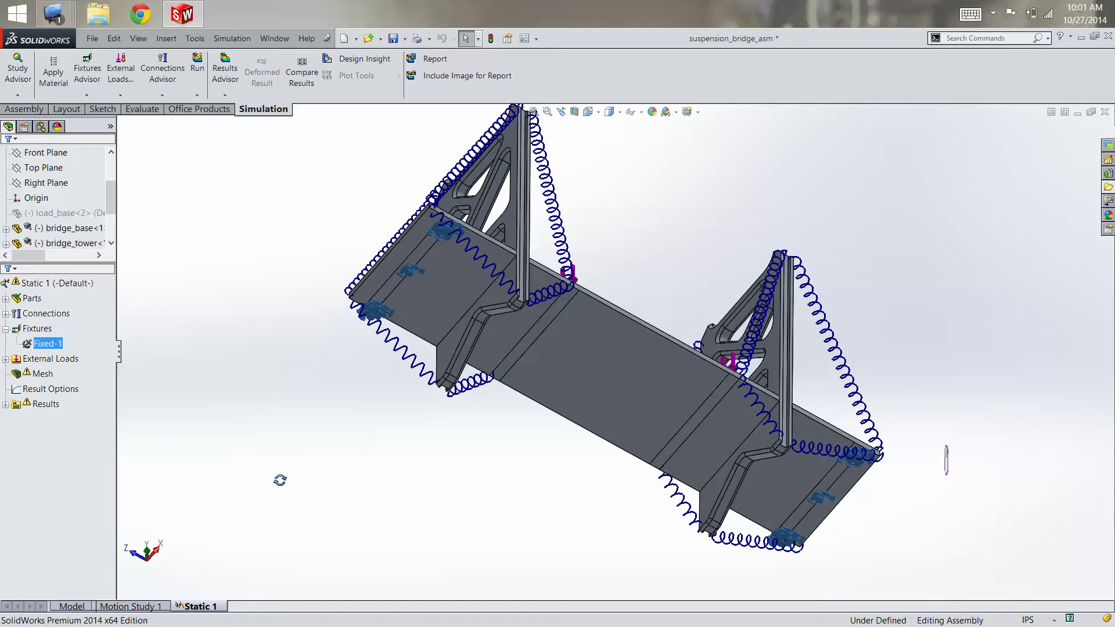
click(342, 473)
click(406, 272)
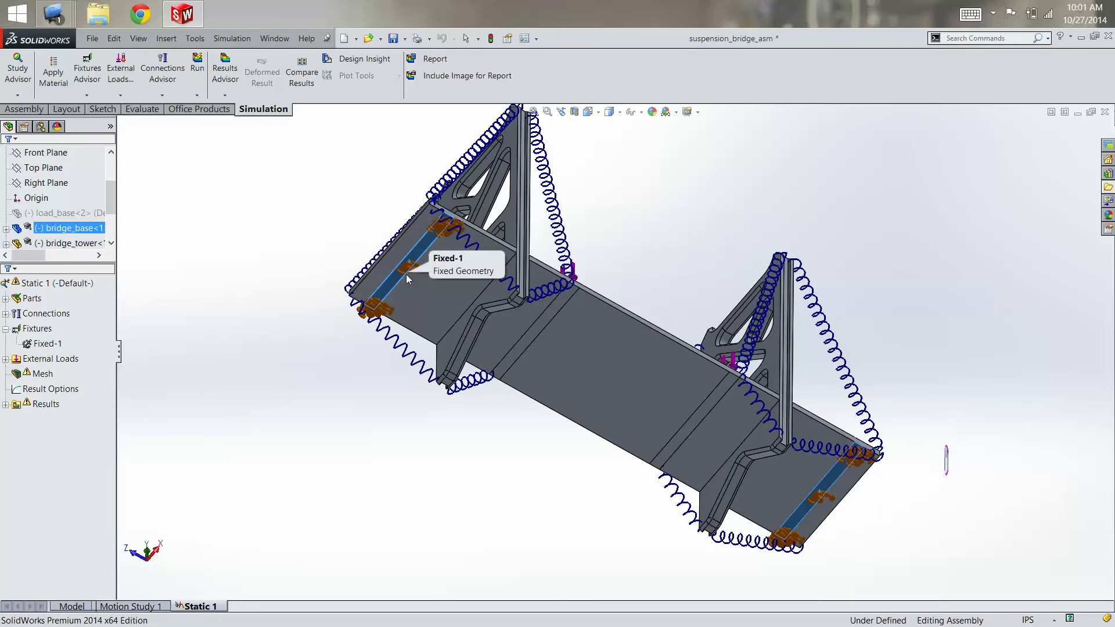
click(831, 480)
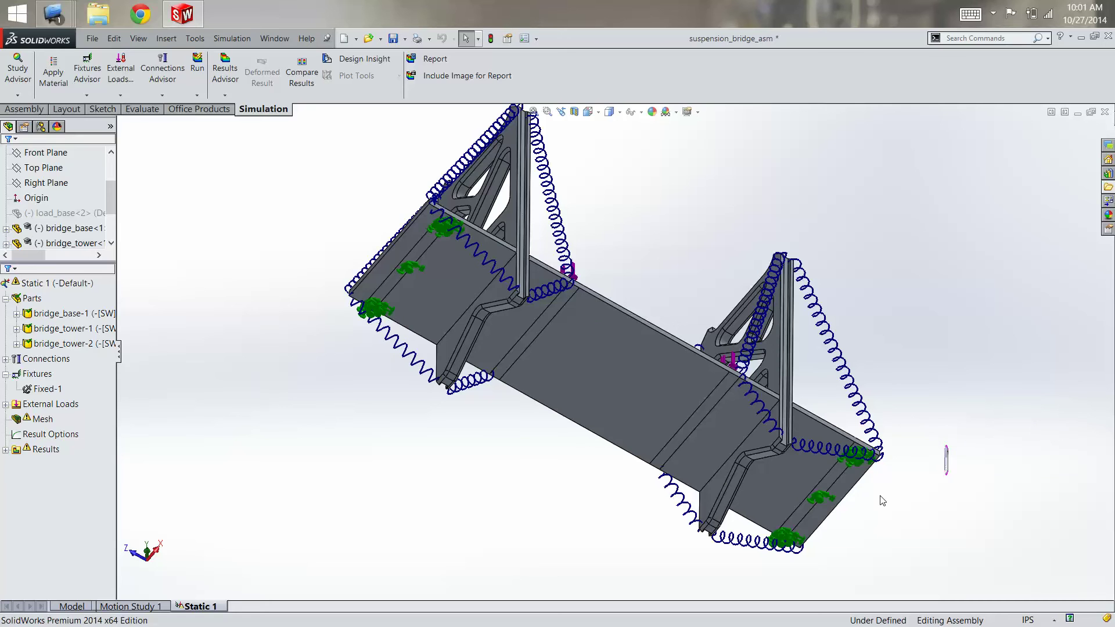
Step: Examine the load arrows on top of the bridge deck and the springs between towers and deck from several angles
mouse_move(437, 262)
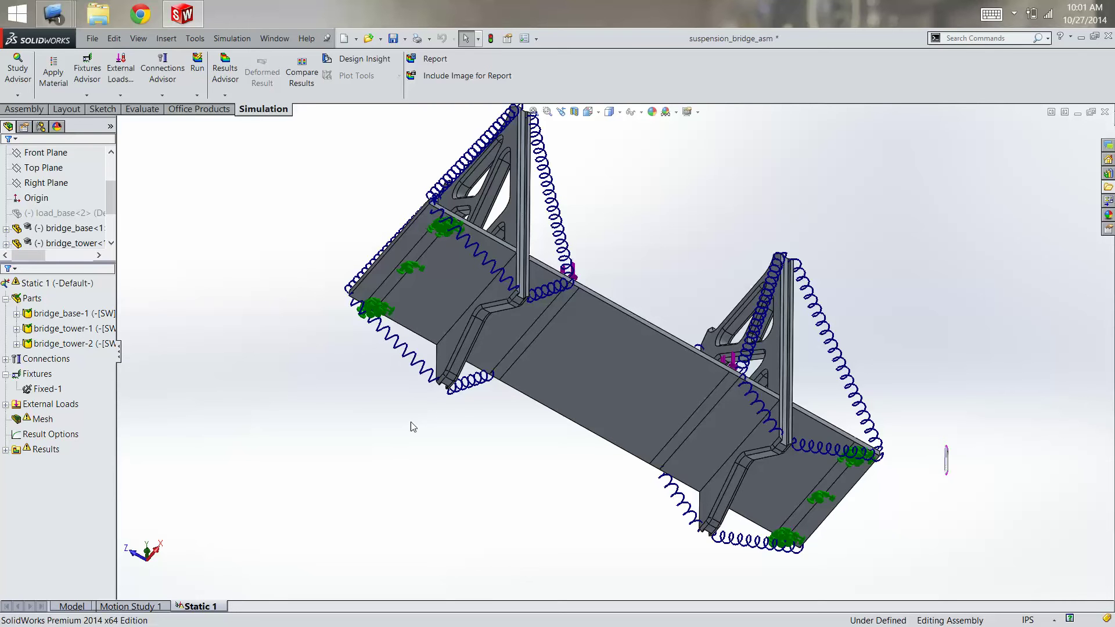
middle_drag(413, 426, 642, 213)
mouse_move(688, 263)
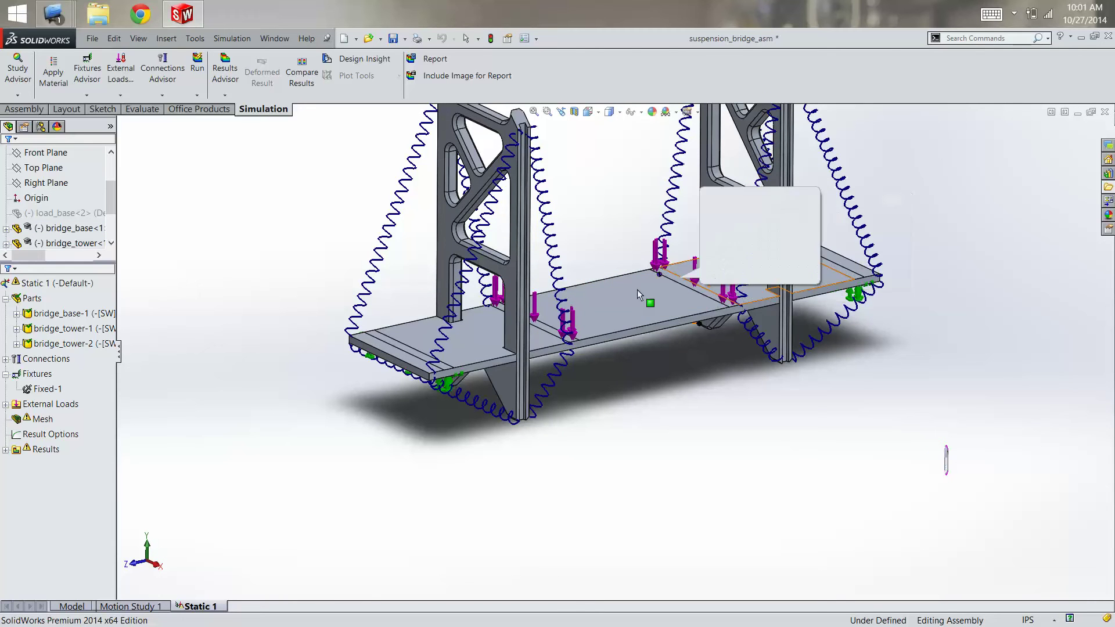
click(667, 293)
key(Escape)
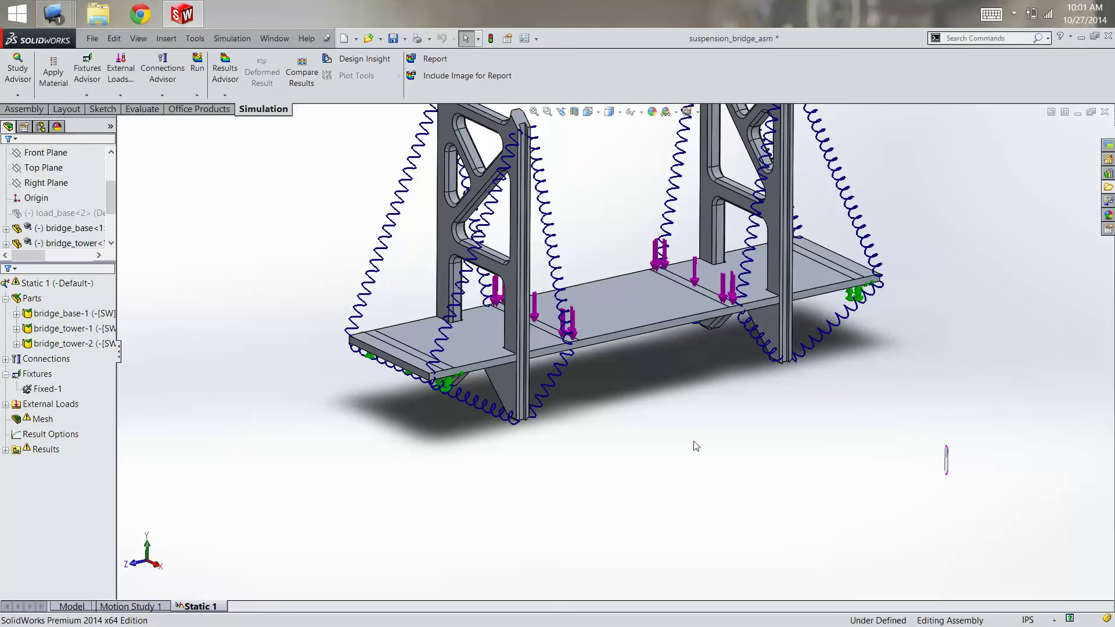
key(Left)
key(Left)
key(Up)
key(Up)
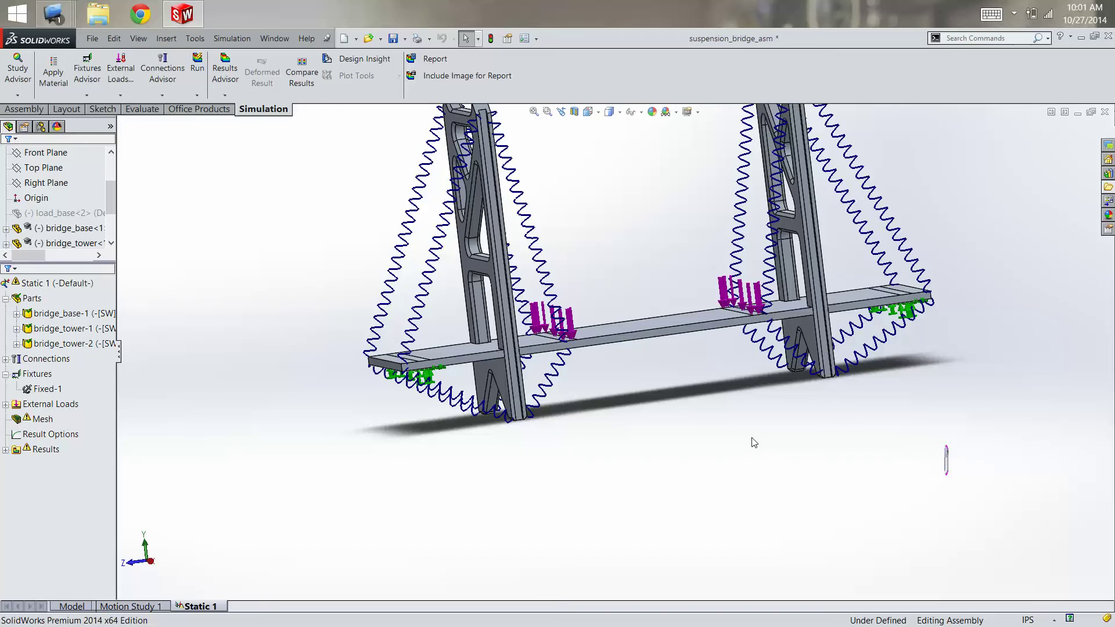
scroll(754, 443, down, 2)
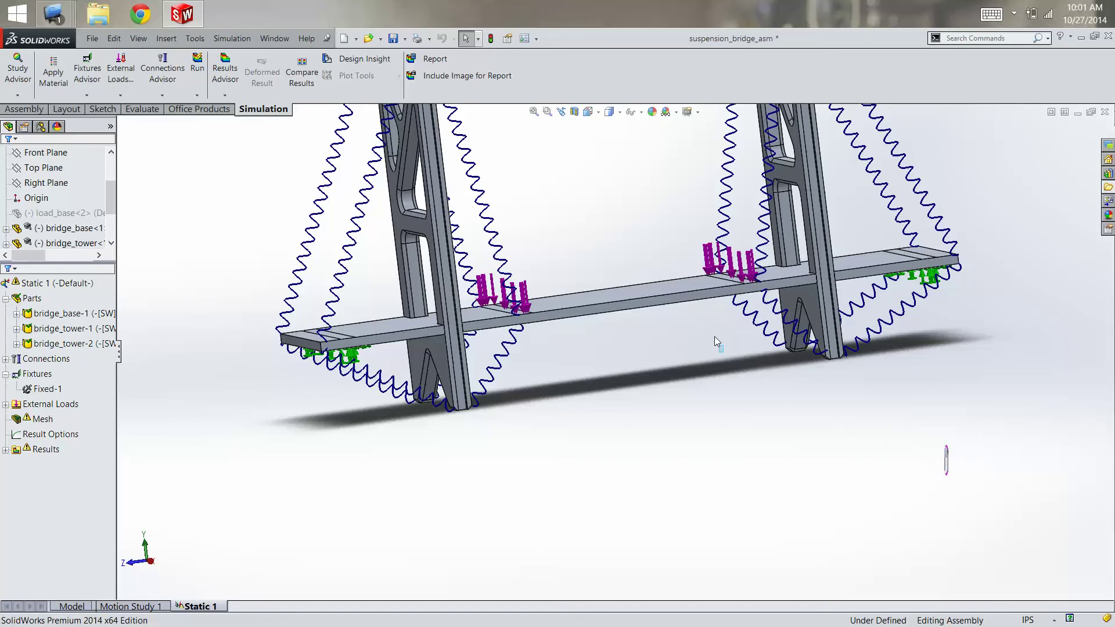
scroll(706, 316, up, 3)
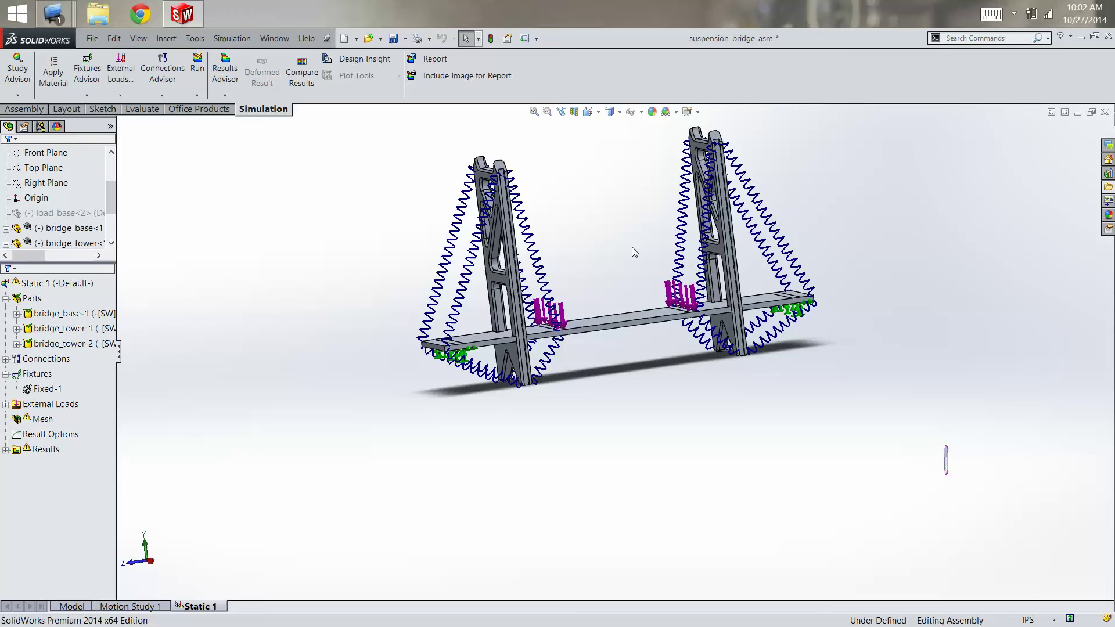
ctrl+middle_drag(631, 246, 641, 256)
key(ctrl+4)
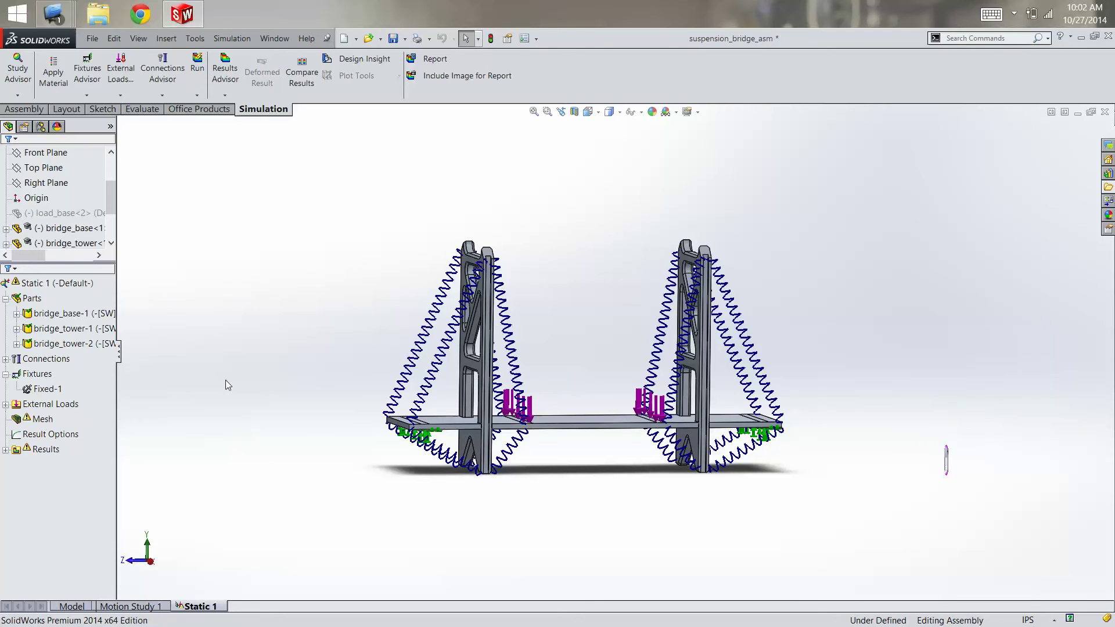
Step: Expand the study's connections and examine the global contact under the component contacts
click(6, 358)
click(16, 328)
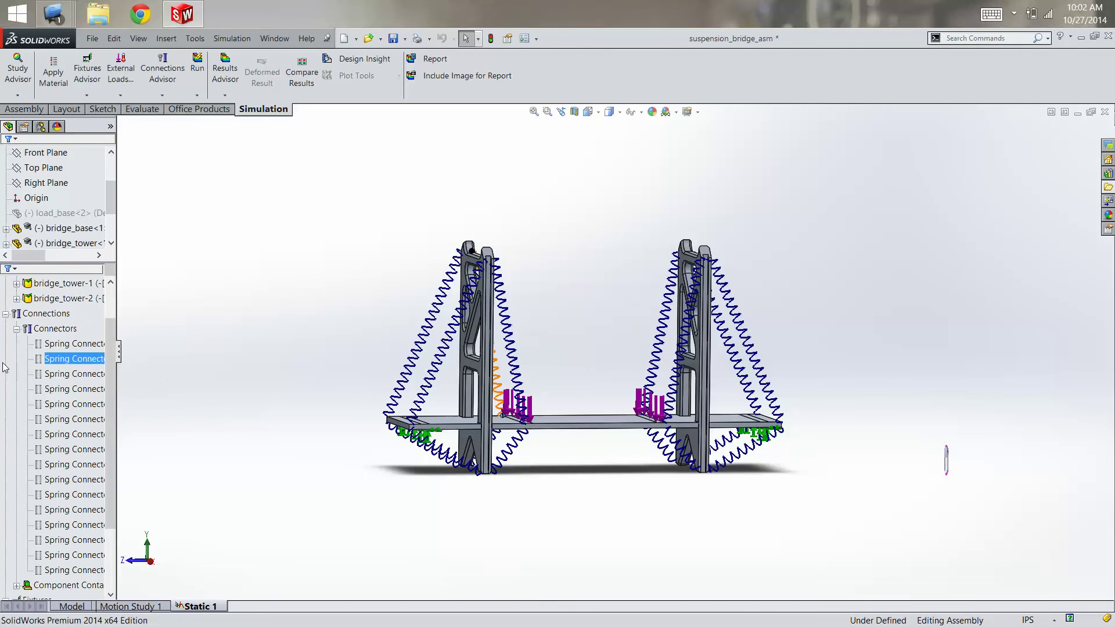
click(15, 328)
click(43, 359)
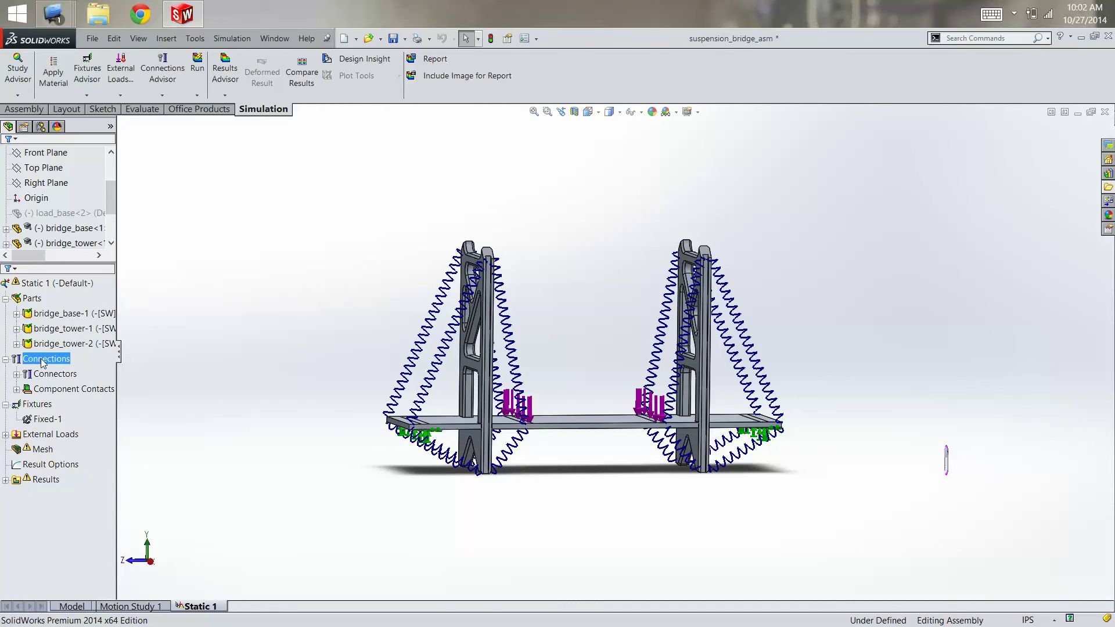
ctrl+click(47, 376)
click(51, 389)
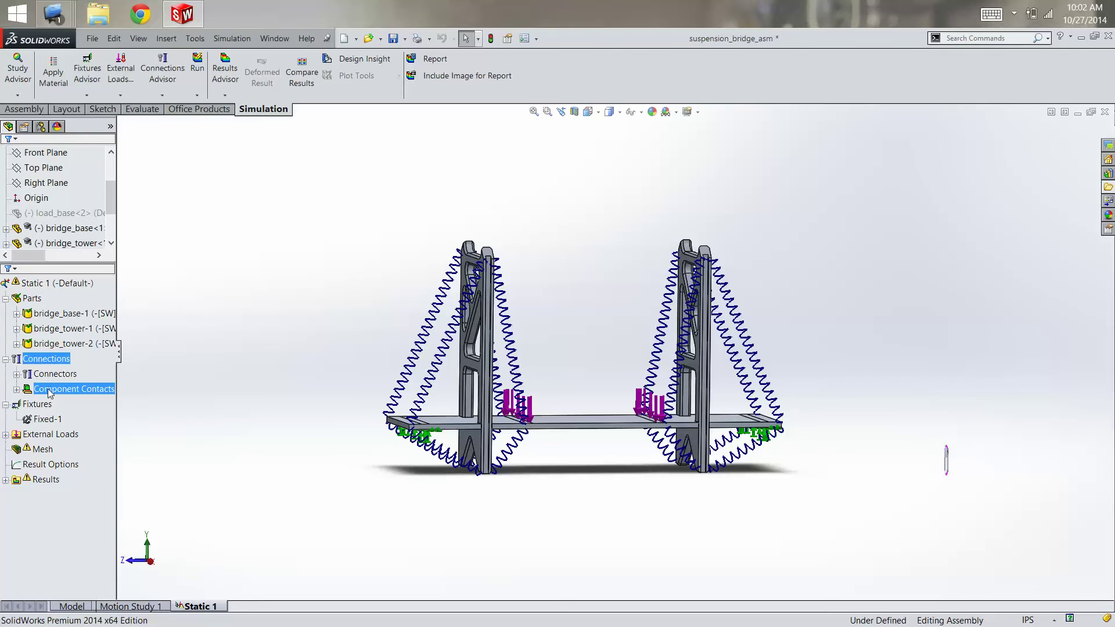
click(17, 389)
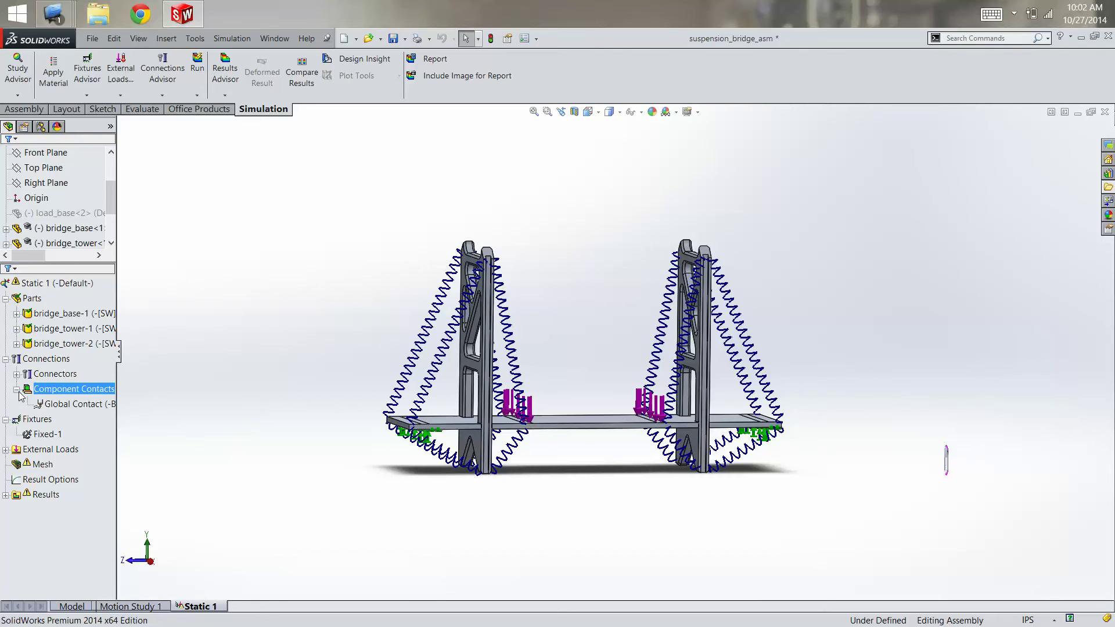
click(68, 407)
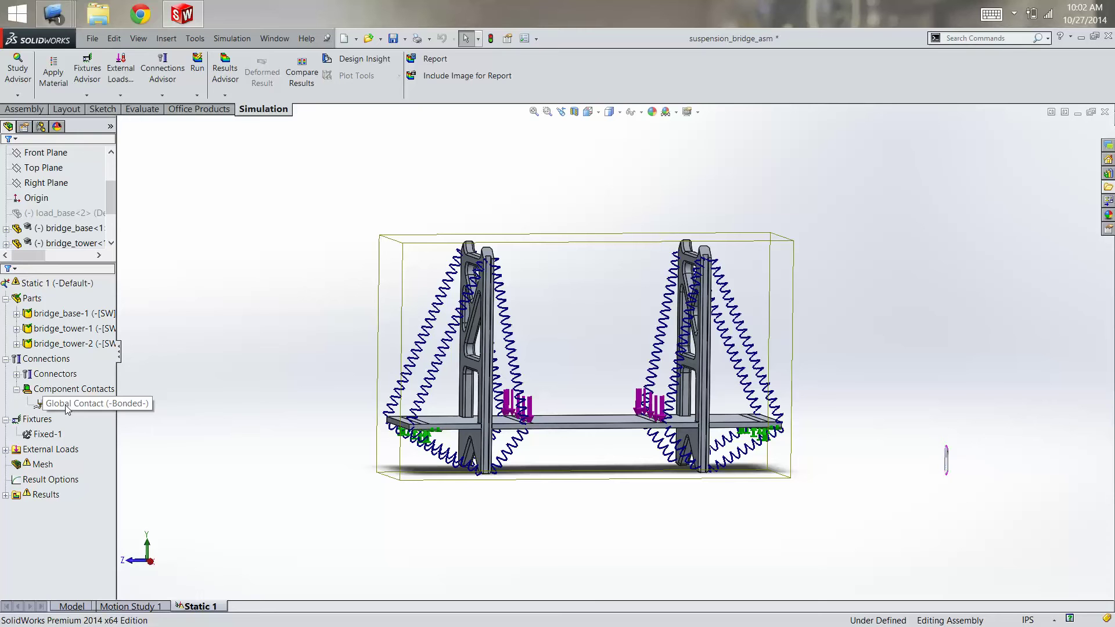
Step: Browse the list of connectors and inspect the properties of individual springs, including Spring Connector-1
click(55, 373)
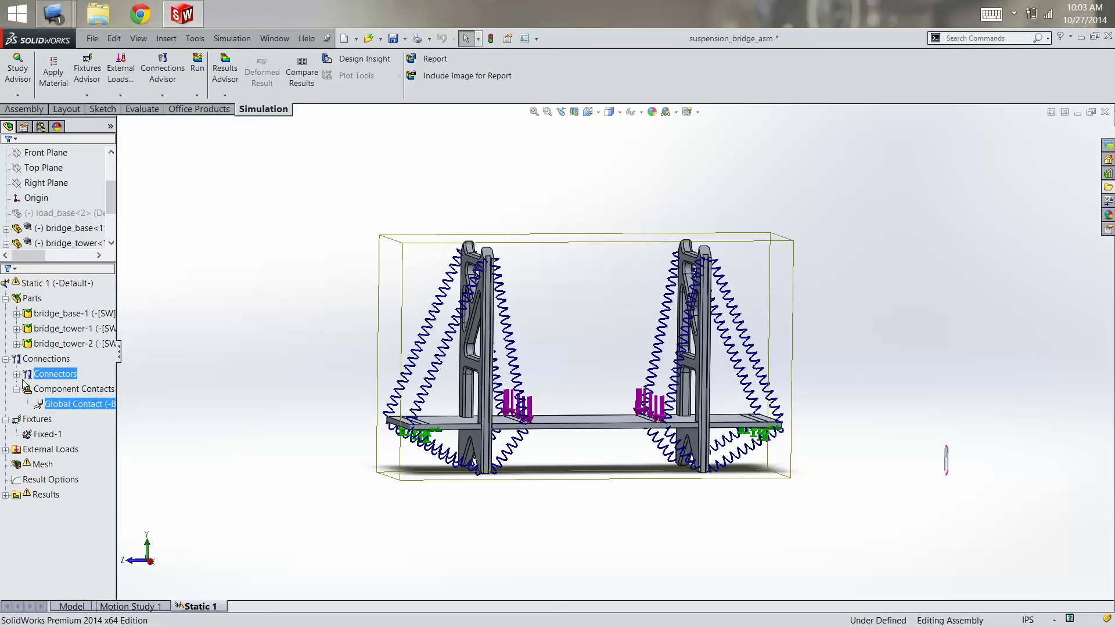
click(16, 374)
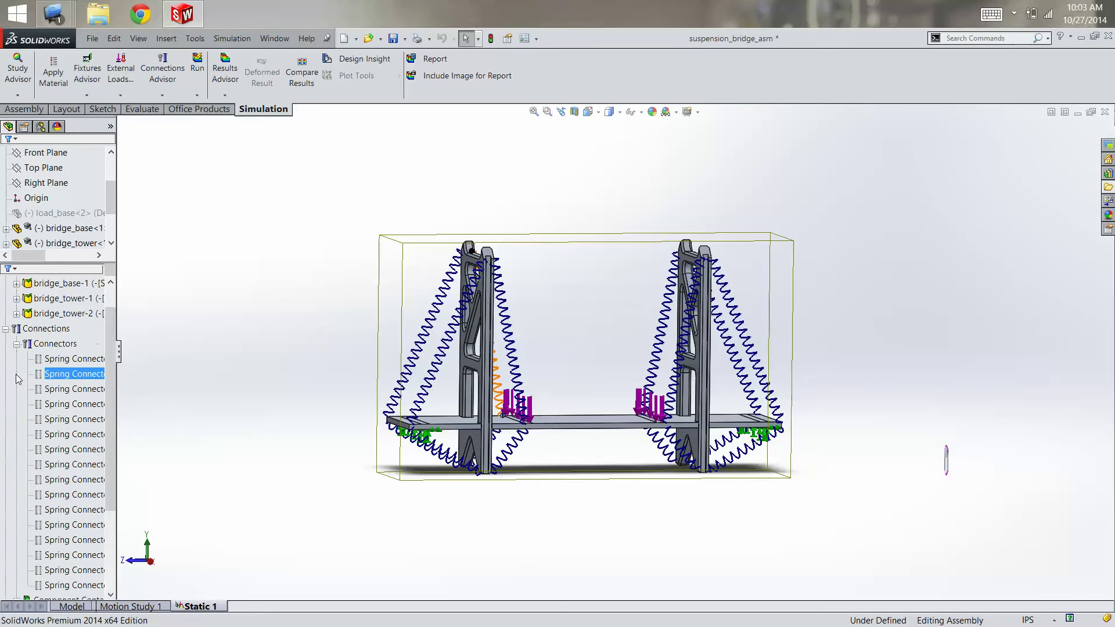
click(16, 345)
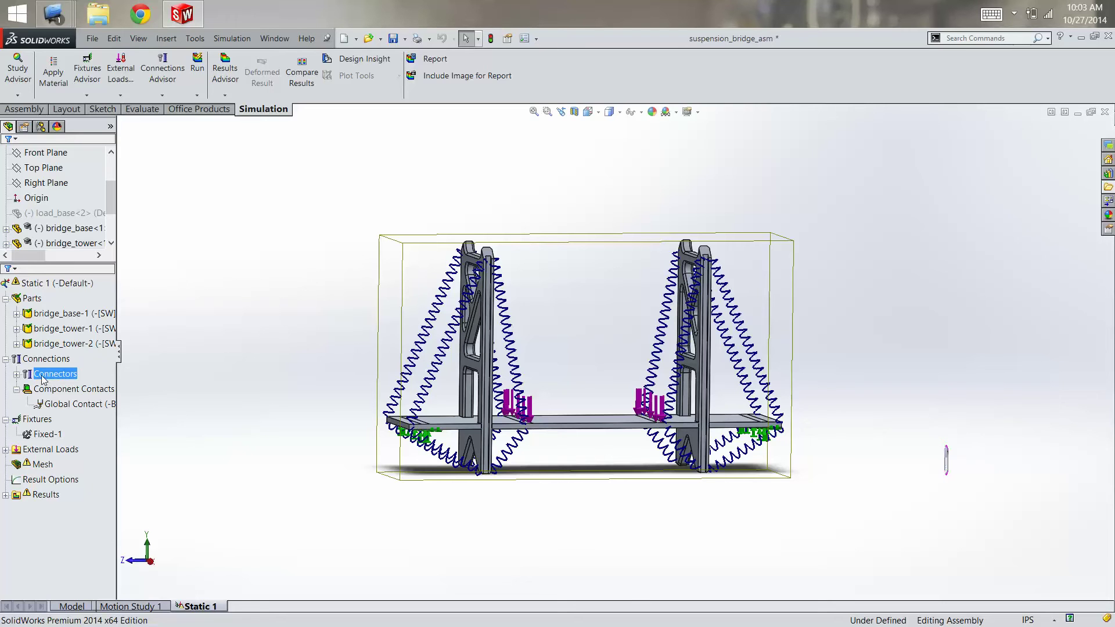
click(16, 382)
click(16, 374)
click(64, 374)
click(60, 389)
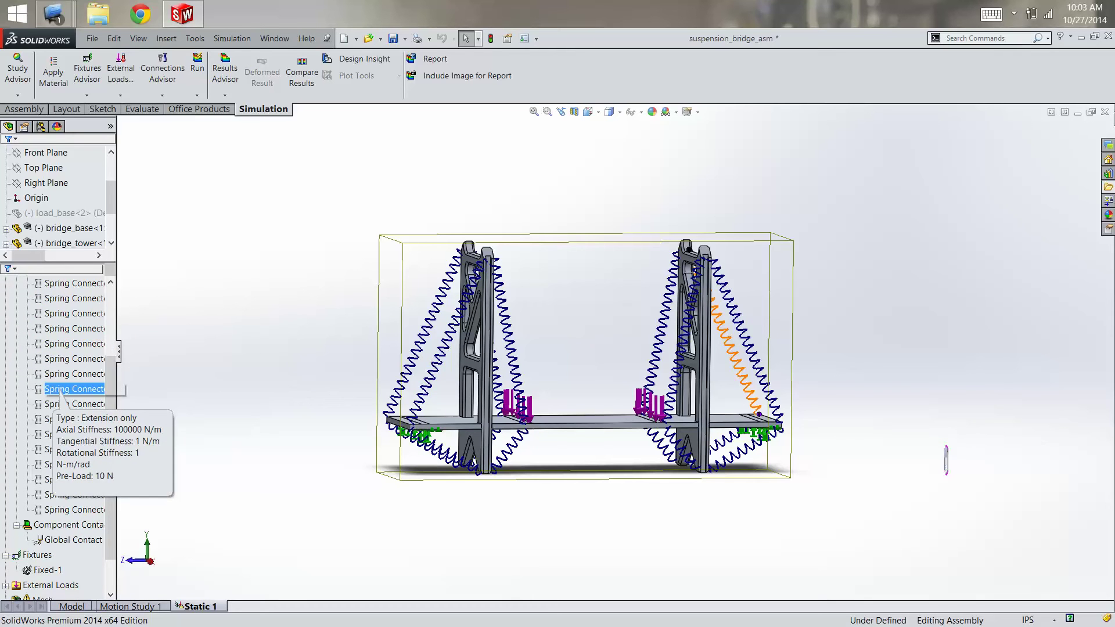
scroll(47, 388, up, 1)
click(46, 388)
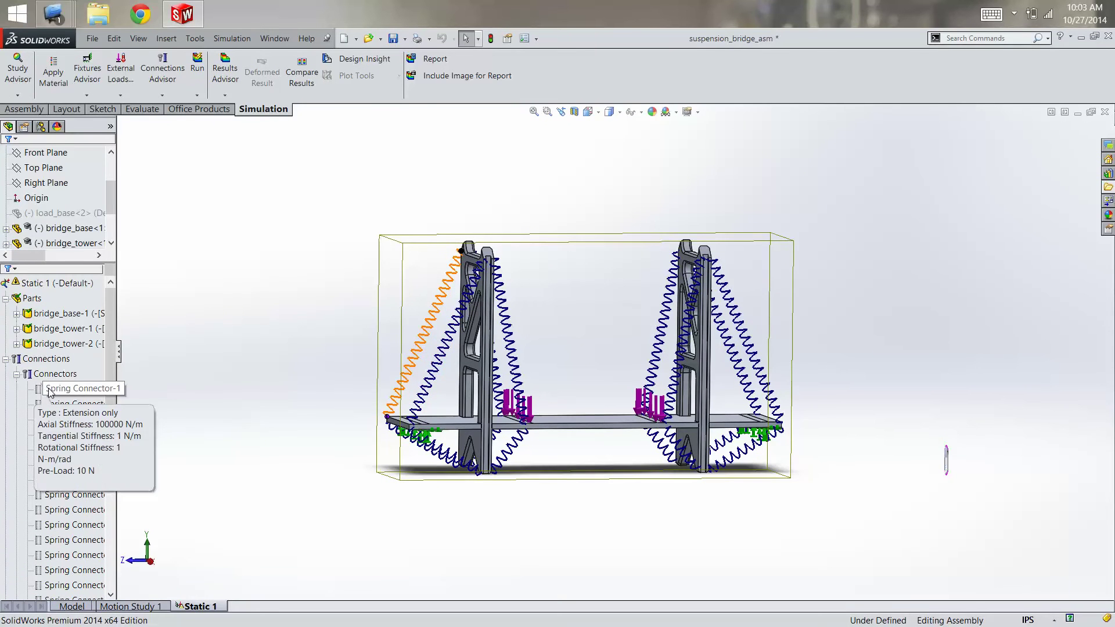
click(29, 377)
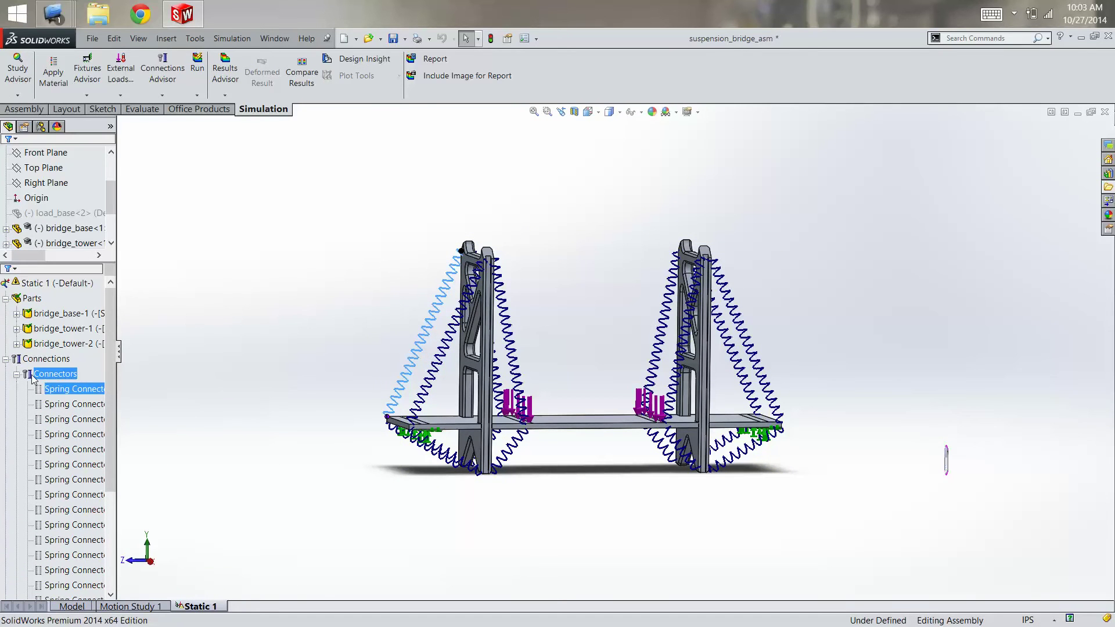
right_click(32, 376)
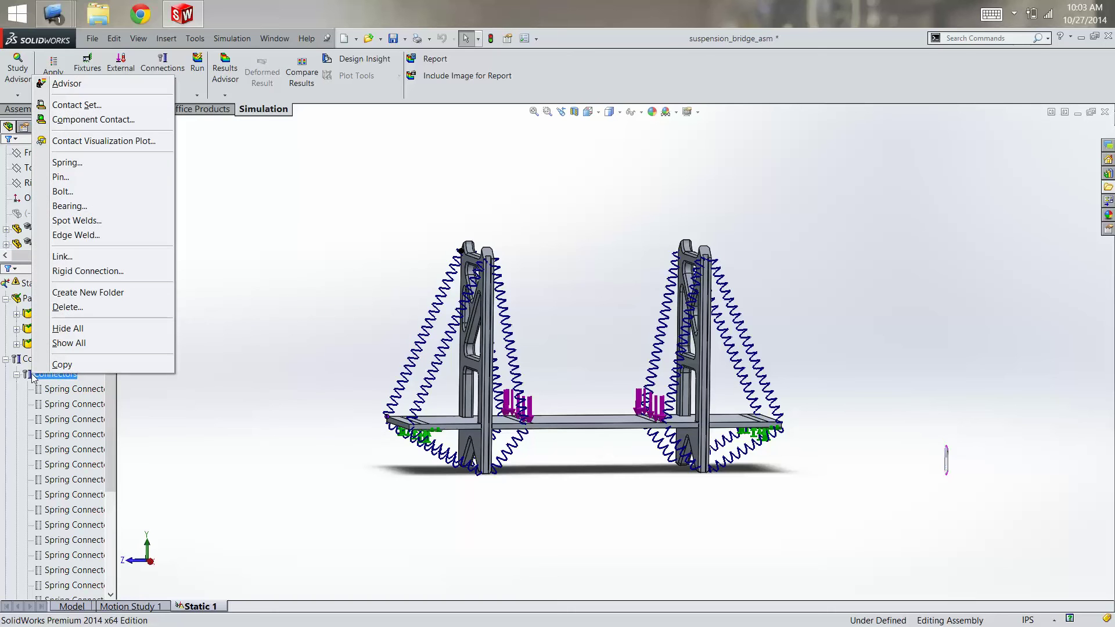
click(55, 388)
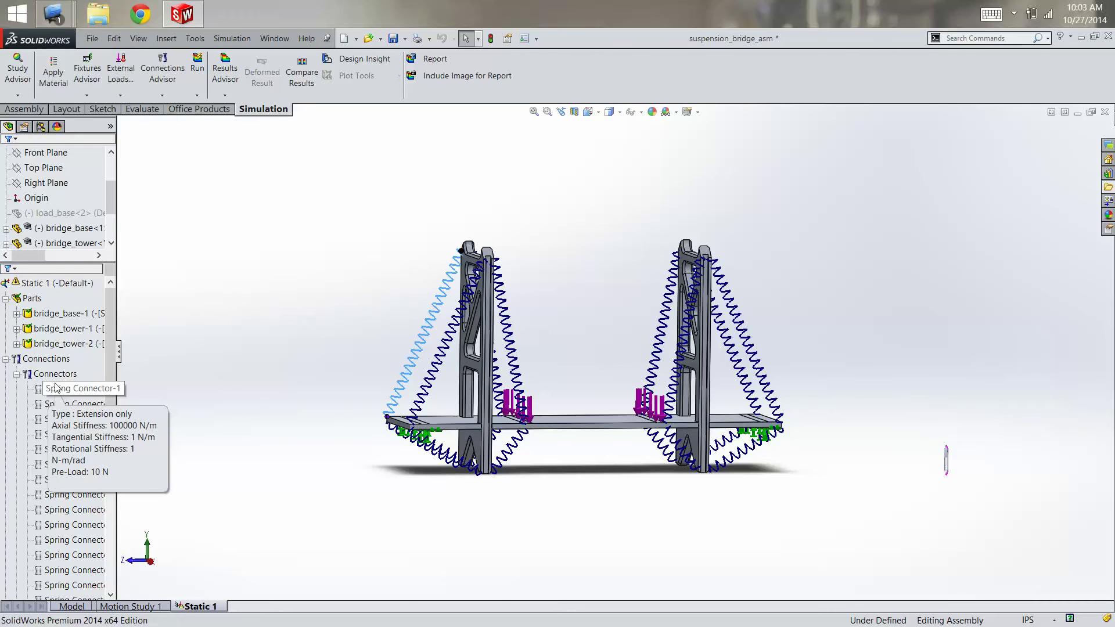
Step: Delete Spring Connector-1 from the study's connectors
click(55, 388)
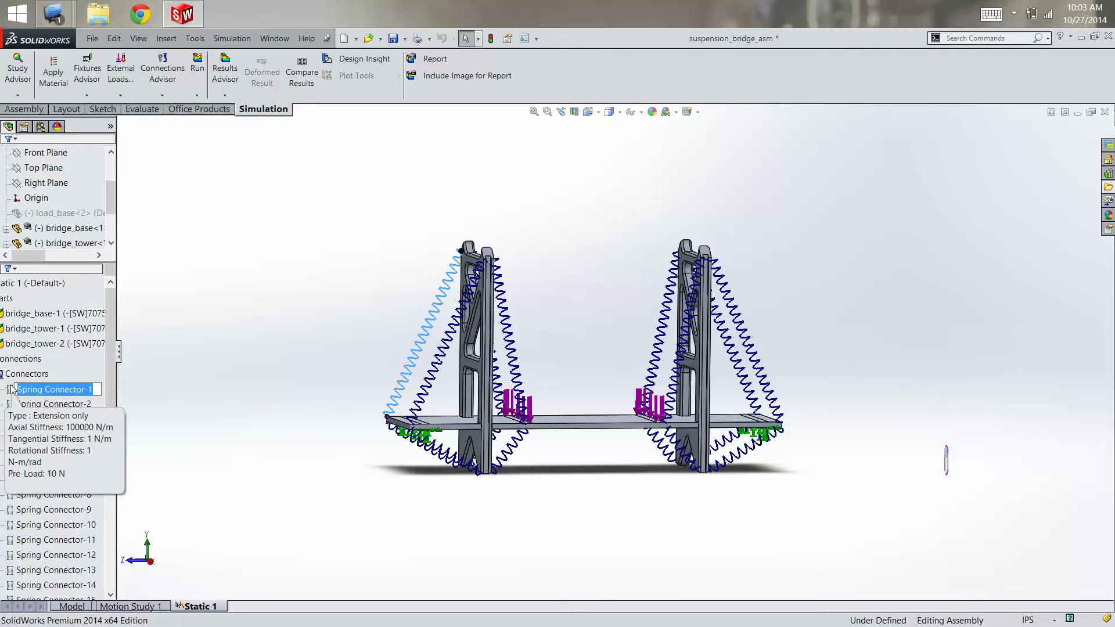
key(Escape)
right_click(46, 390)
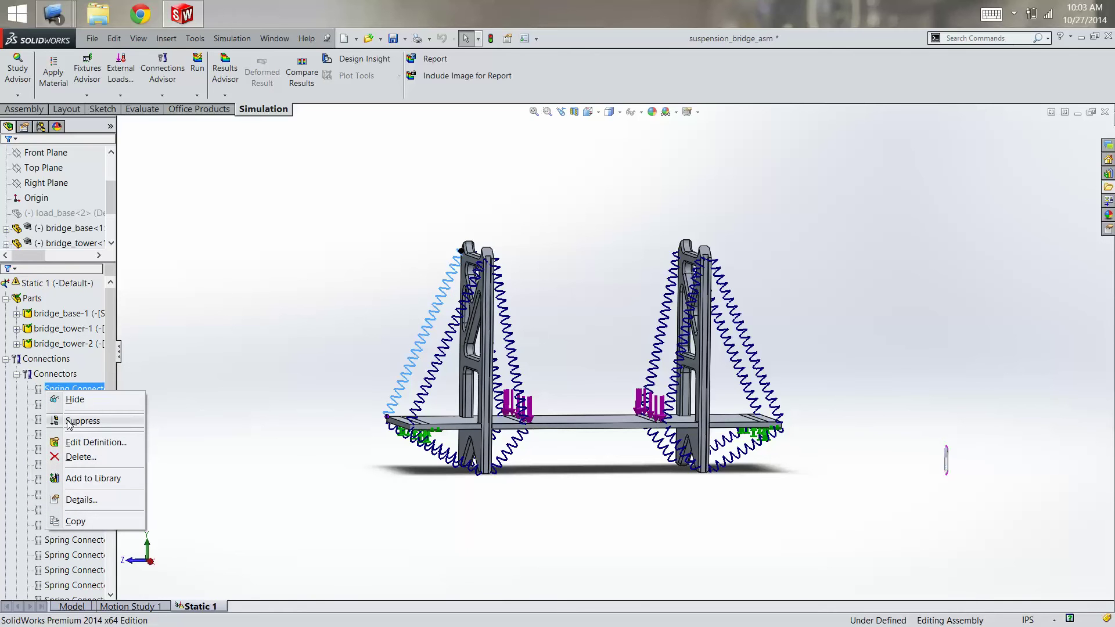
click(70, 458)
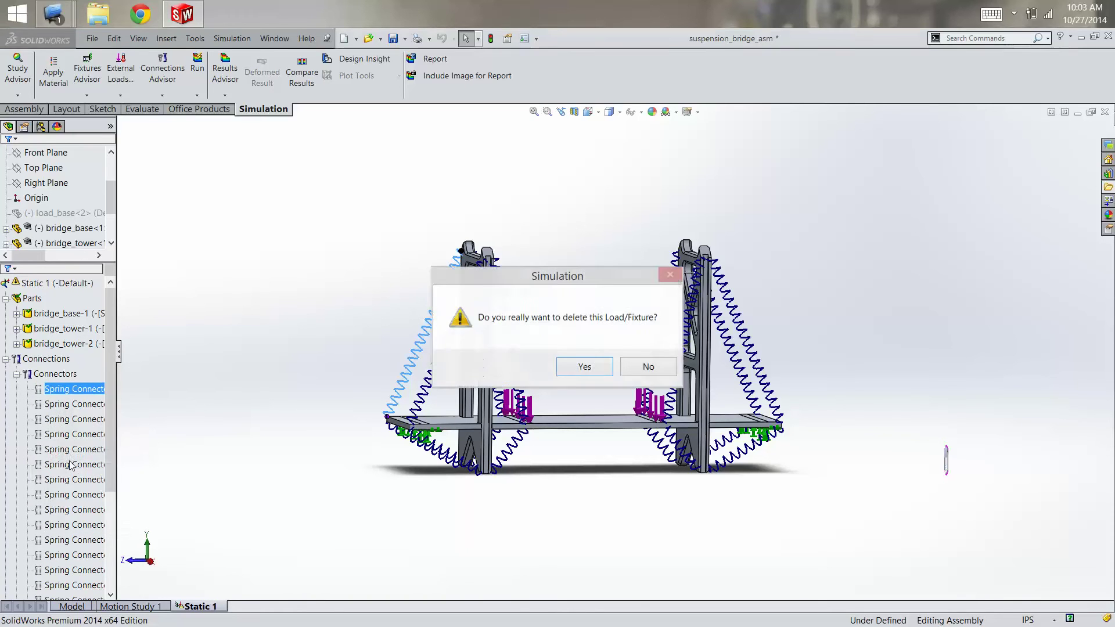
click(582, 372)
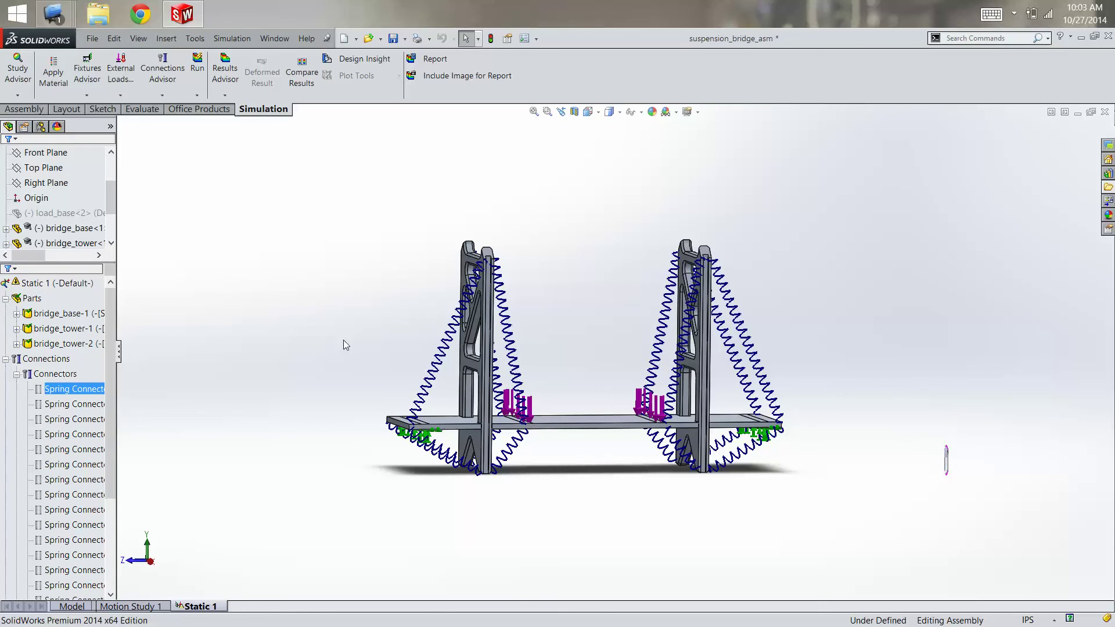
Step: Begin a new spring connector of the extension-only type, defined between two locations
middle_drag(343, 340, 343, 340)
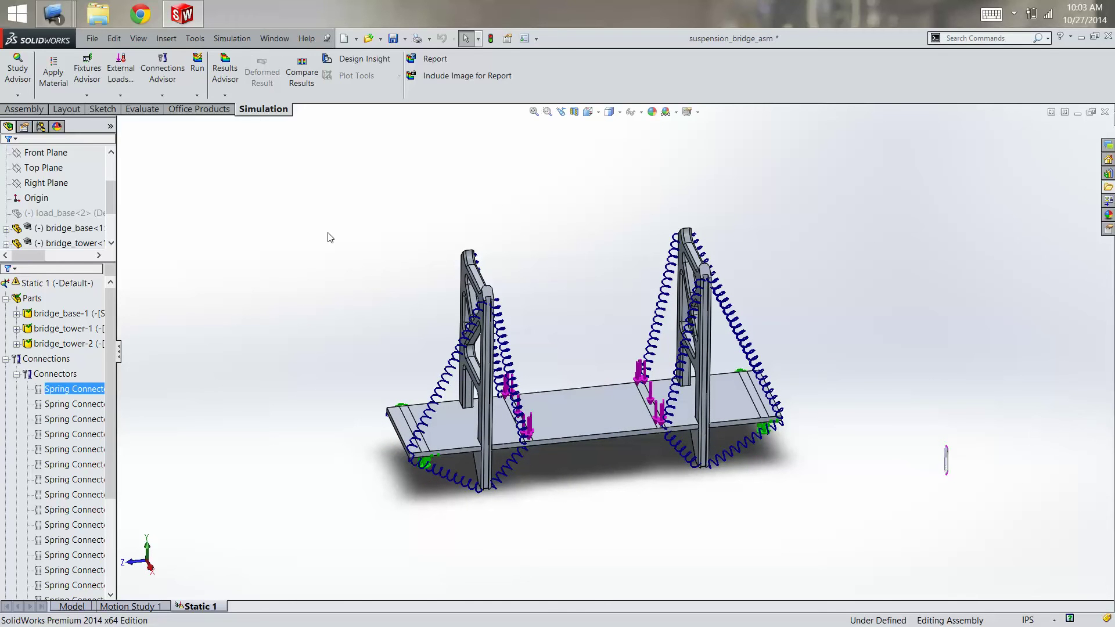
click(32, 371)
click(63, 372)
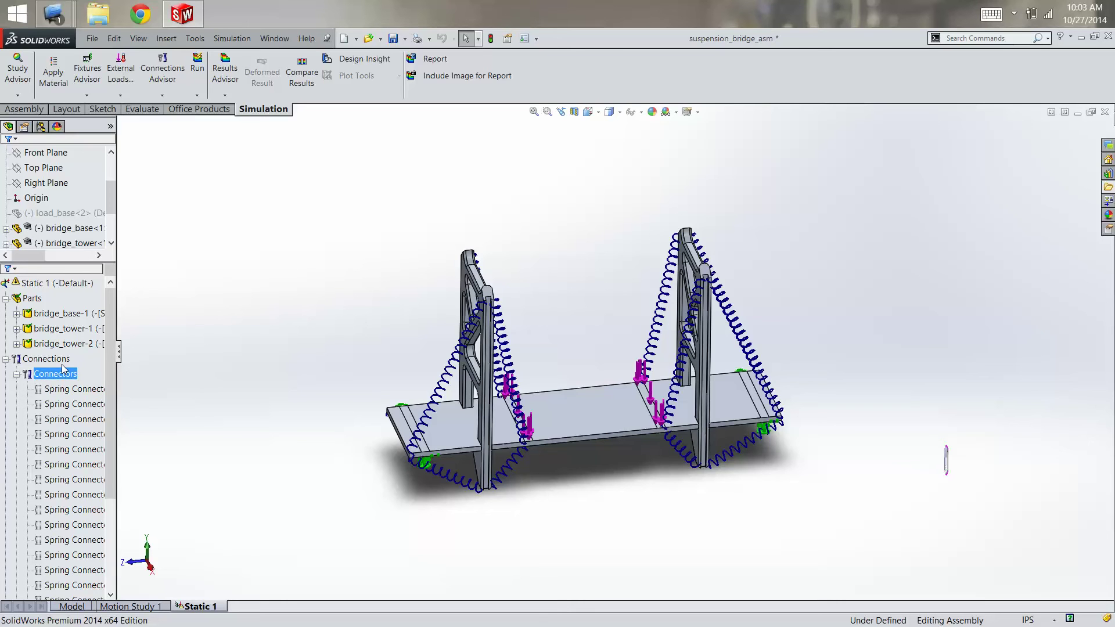
right_click(58, 359)
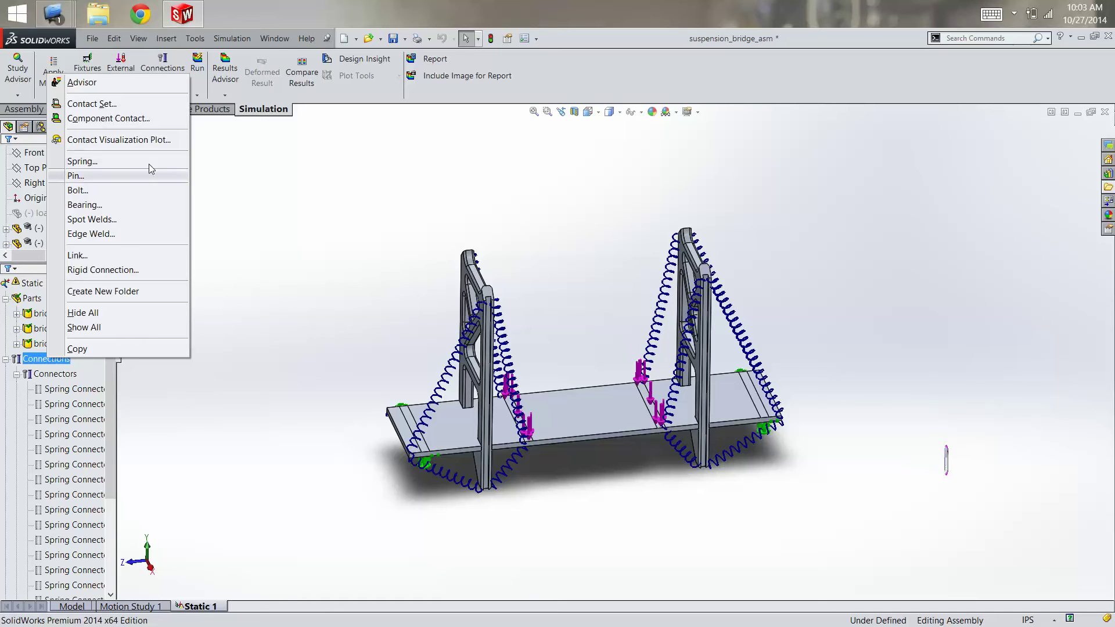
click(234, 174)
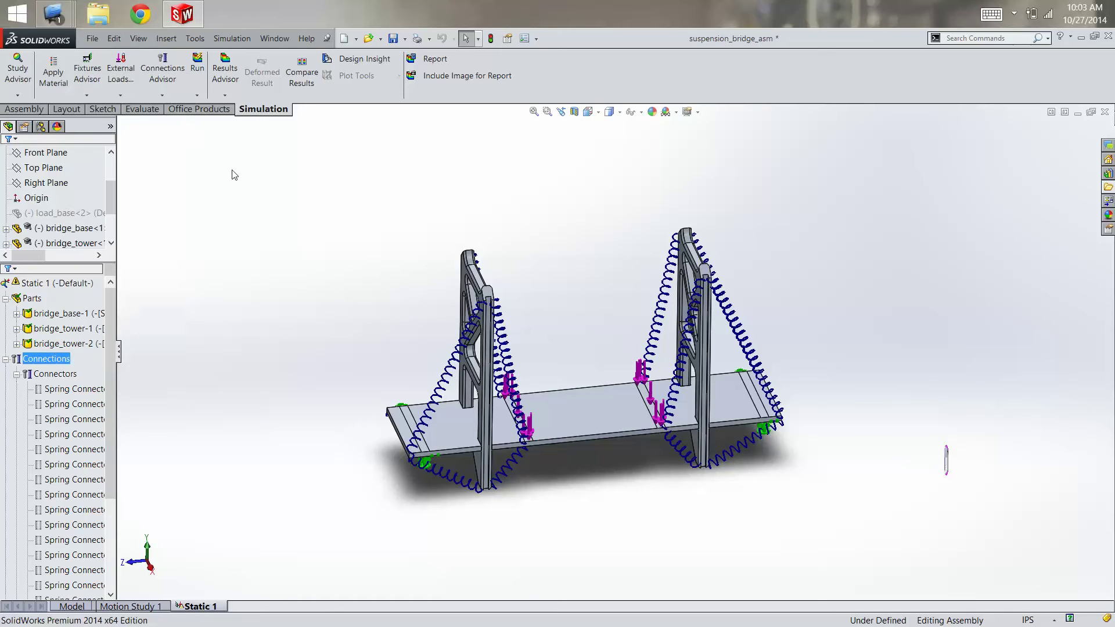
click(158, 94)
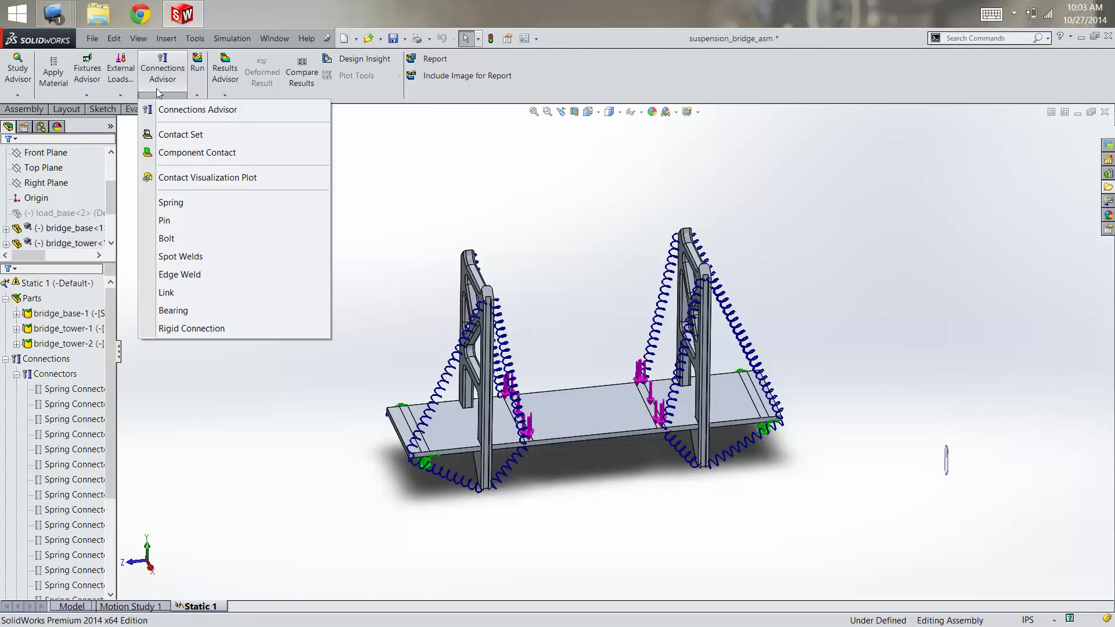
click(159, 190)
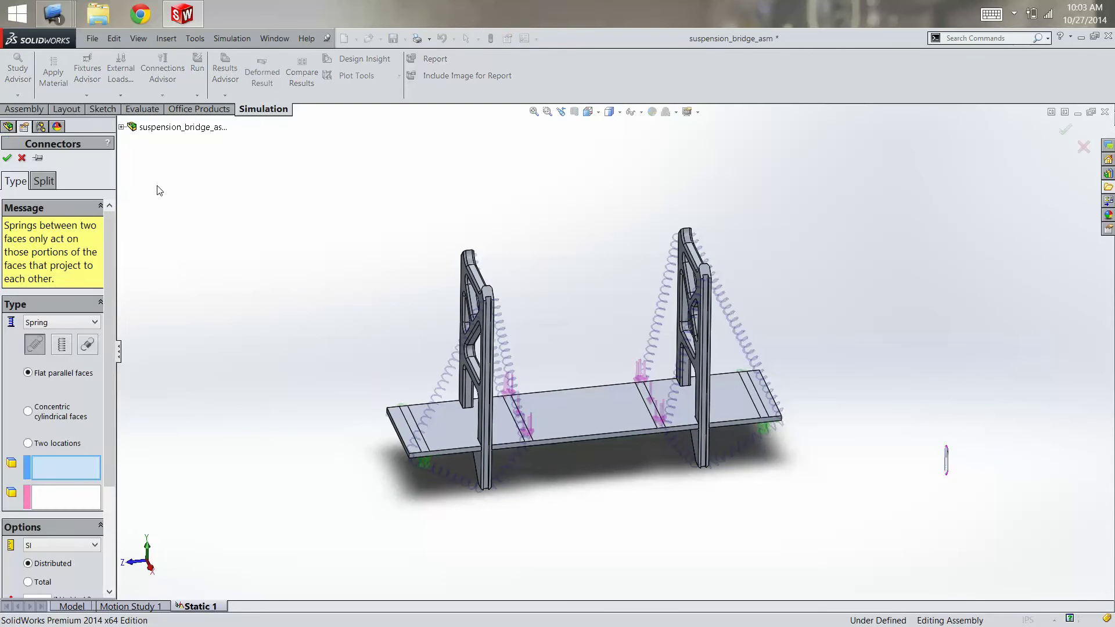
click(118, 352)
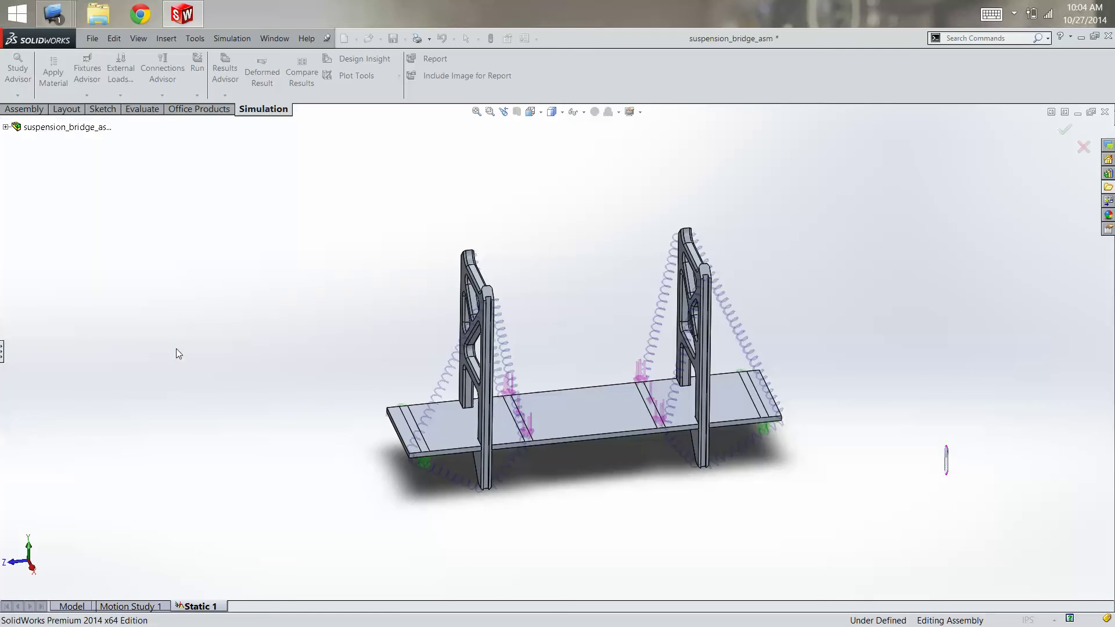
click(3, 350)
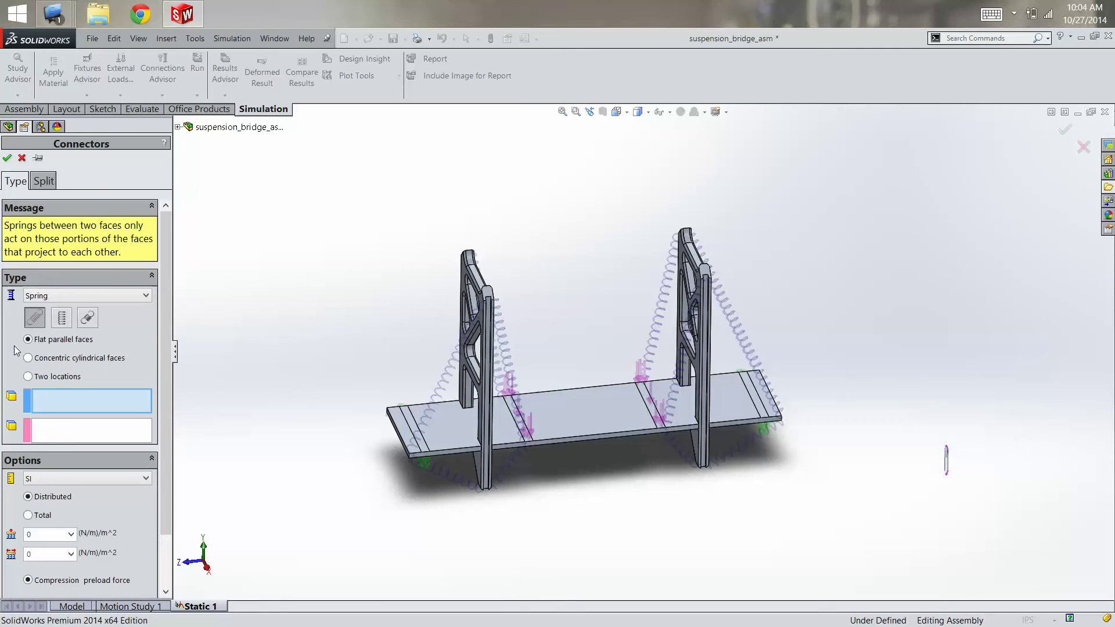
click(88, 319)
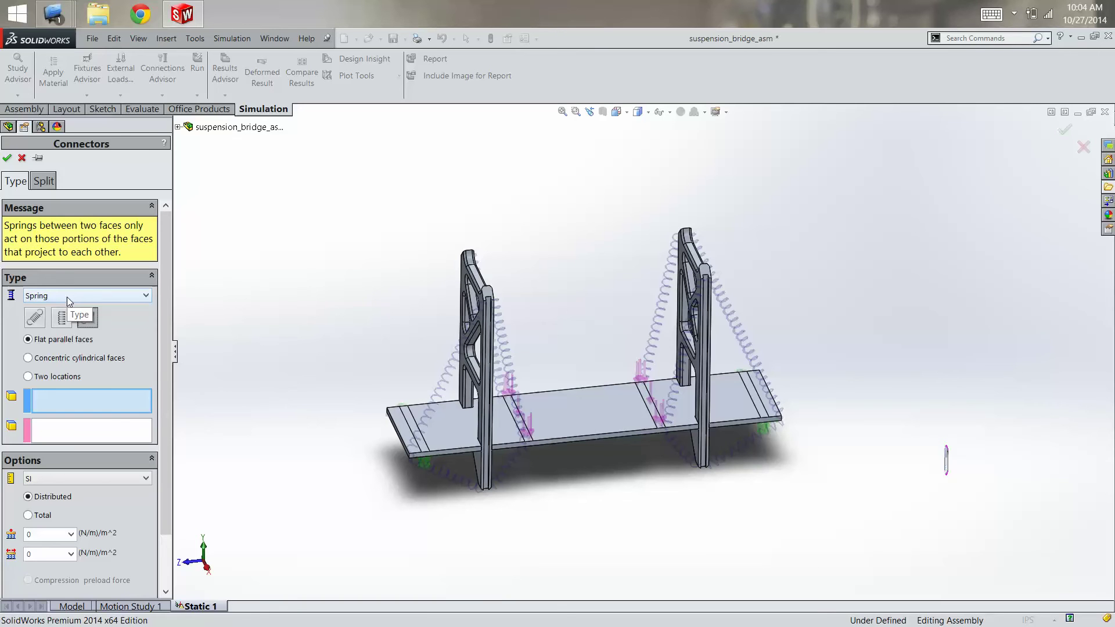
click(58, 376)
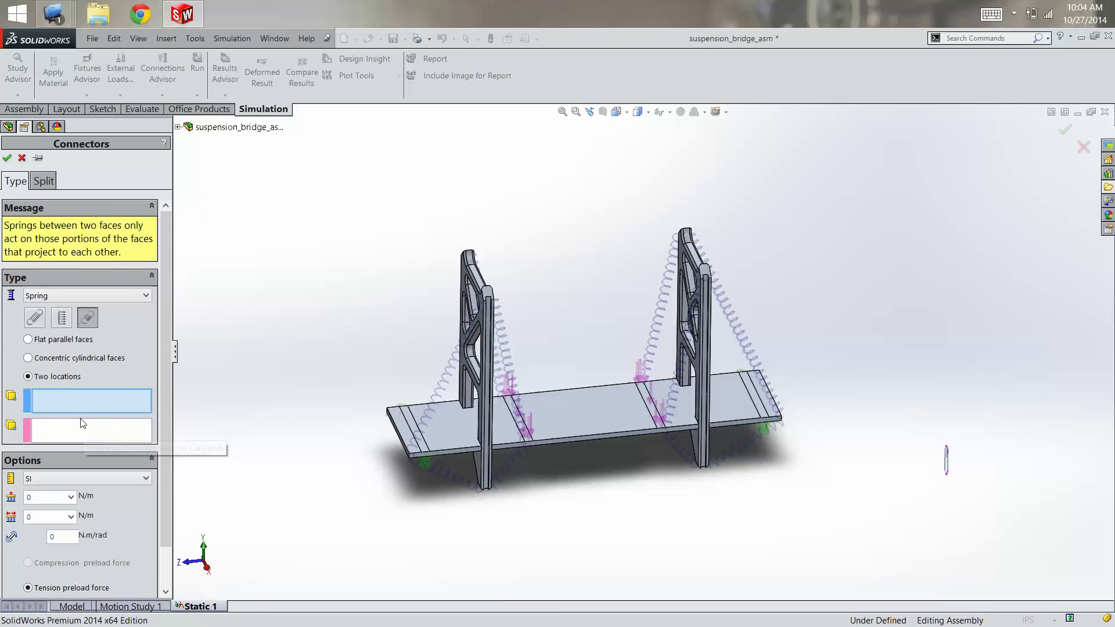
Step: Attach the spring between the end corner vertex of bridge_base-1 and the nearby top vertex of bridge_tower-1, replacing the deleted cable
click(388, 408)
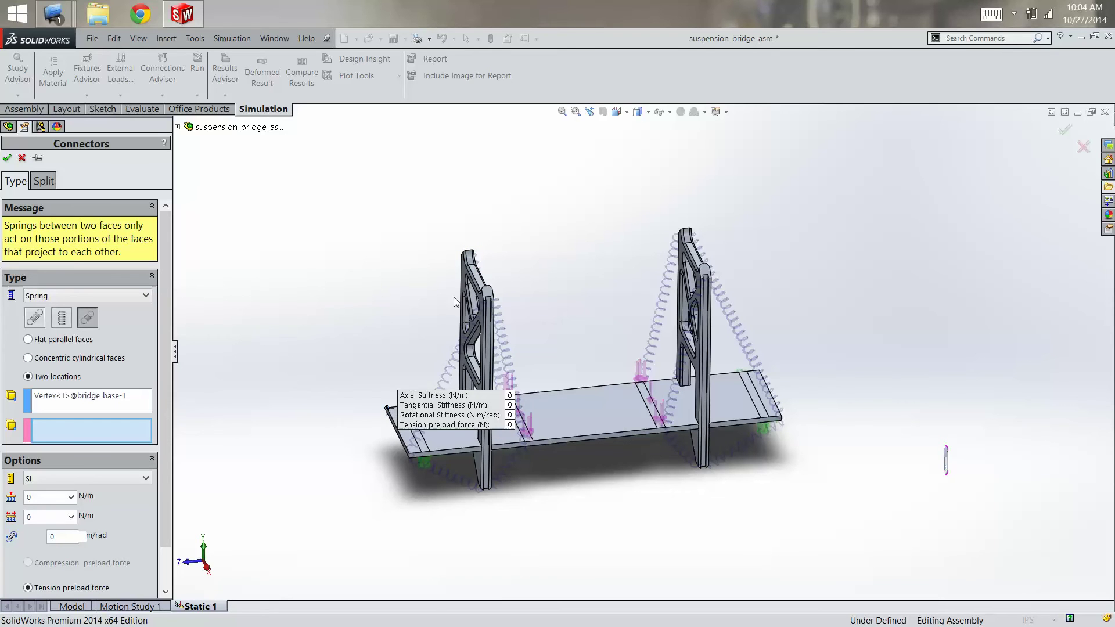
middle_drag(454, 301, 491, 283)
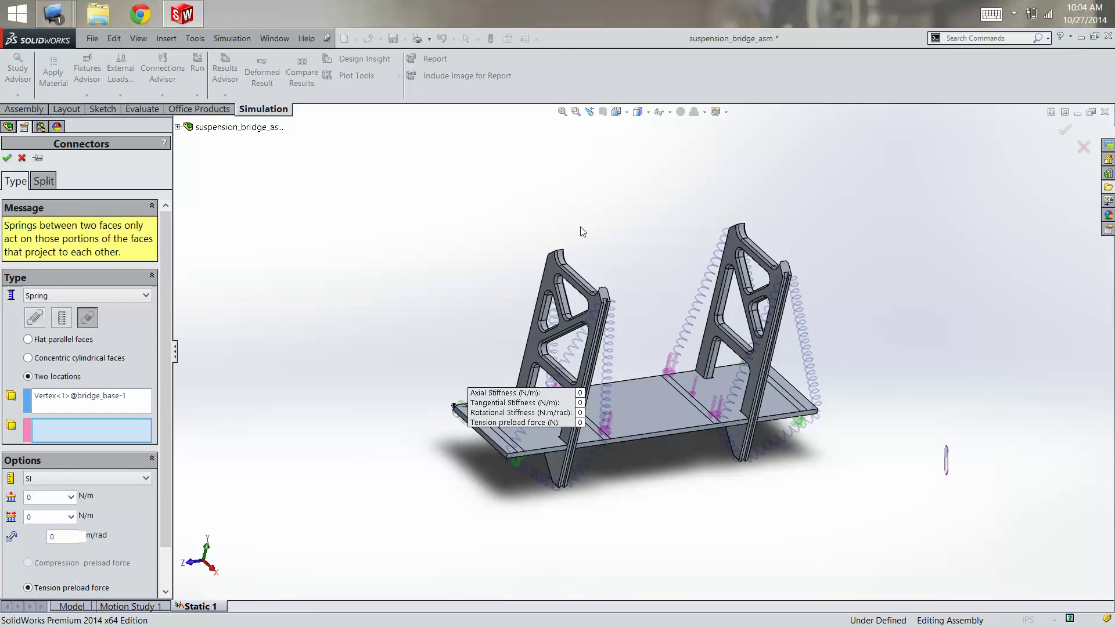
click(548, 256)
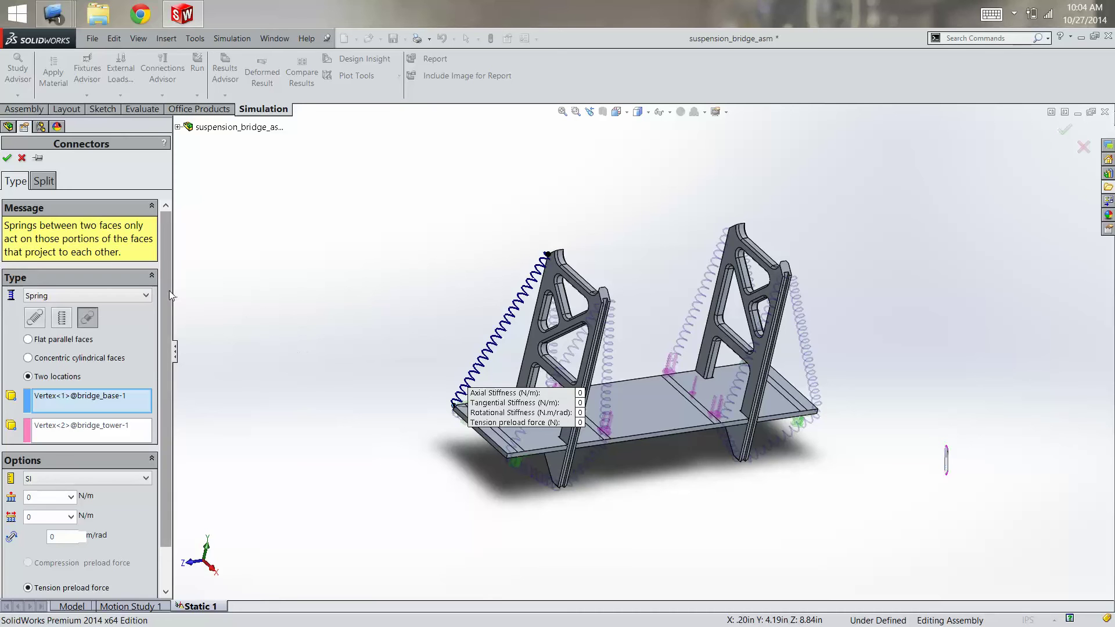
Step: Complete the new spring connector with an axial stiffness of 100000 N/m and a tension preload force of 10 N
drag(169, 290, 159, 374)
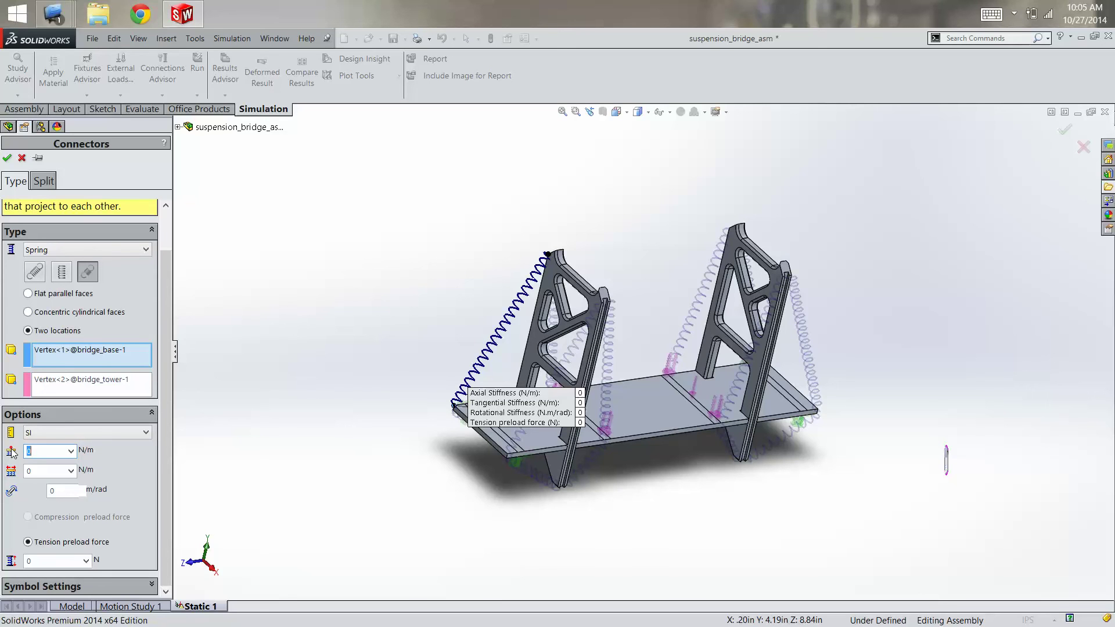
text(100000)
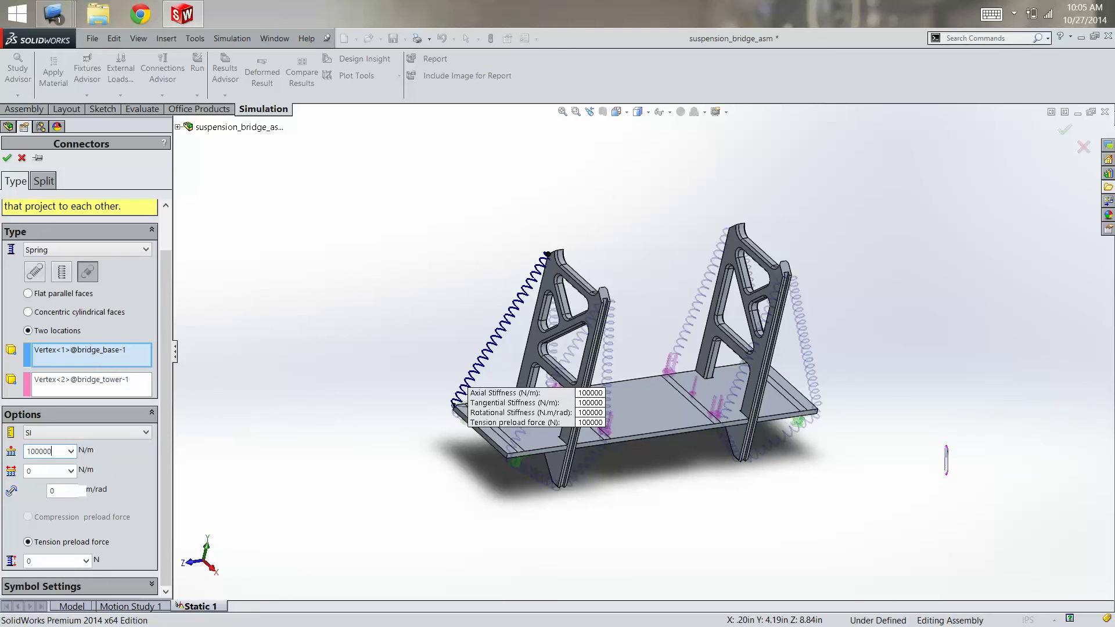
click(27, 470)
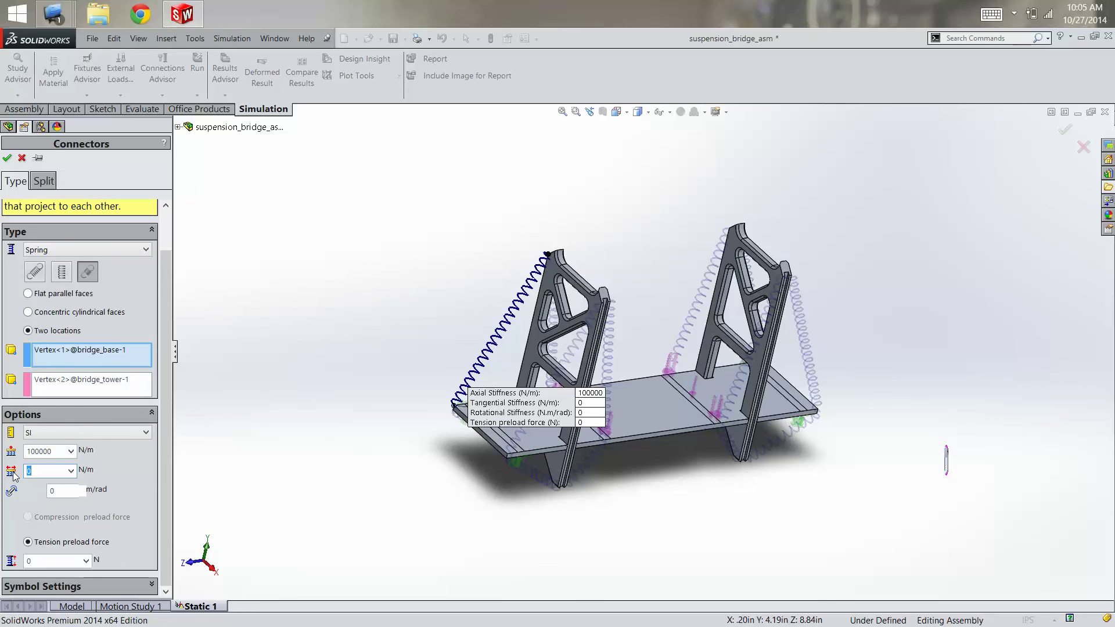
click(49, 562)
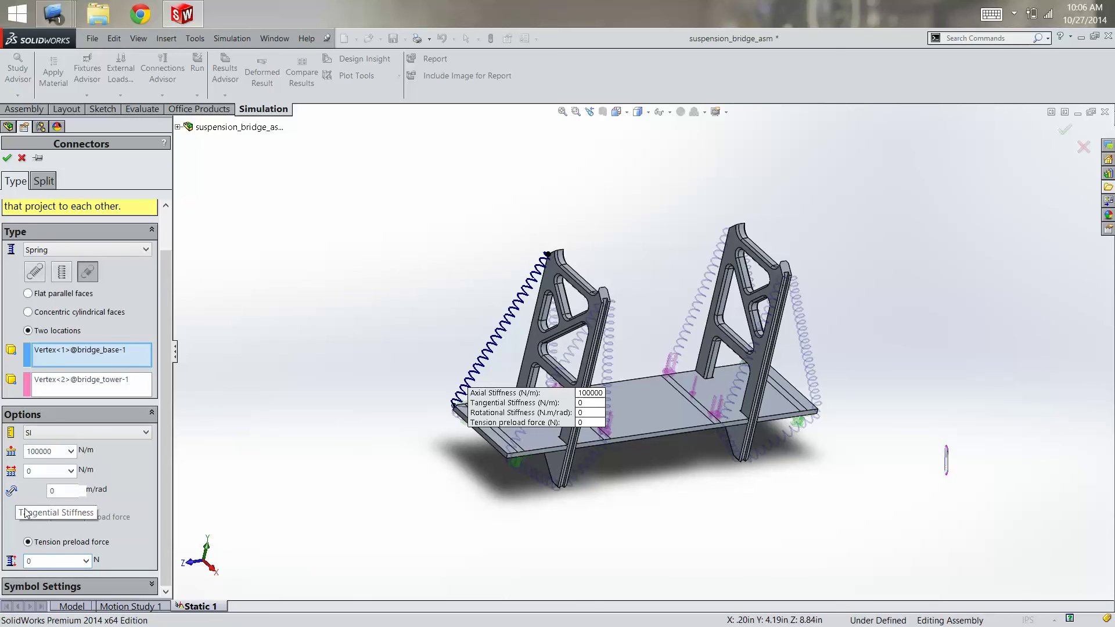
click(63, 561)
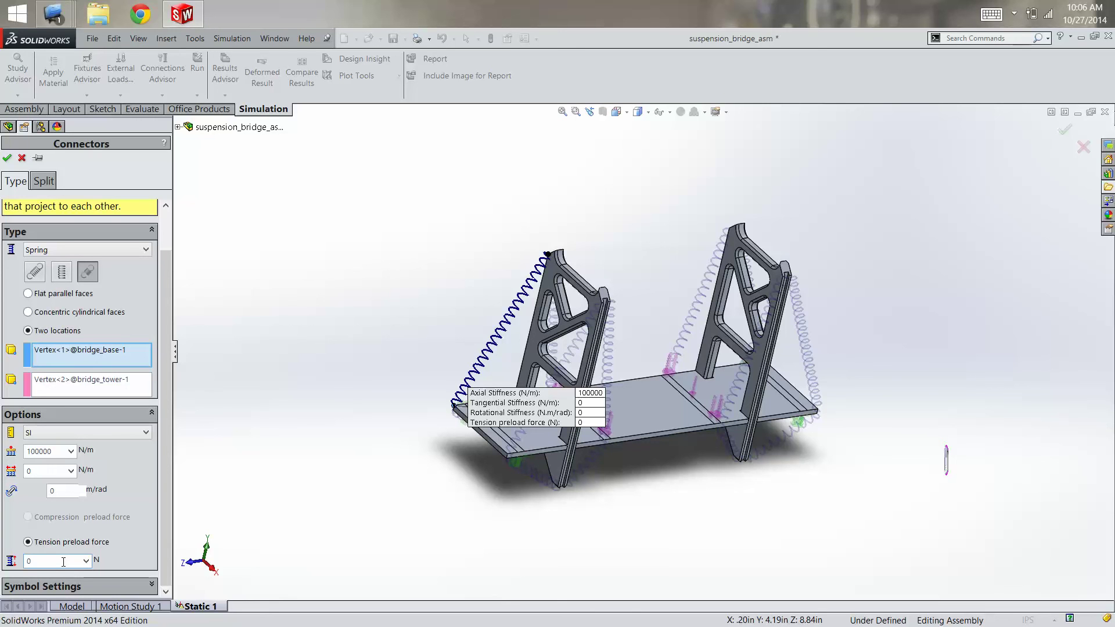
text(10)
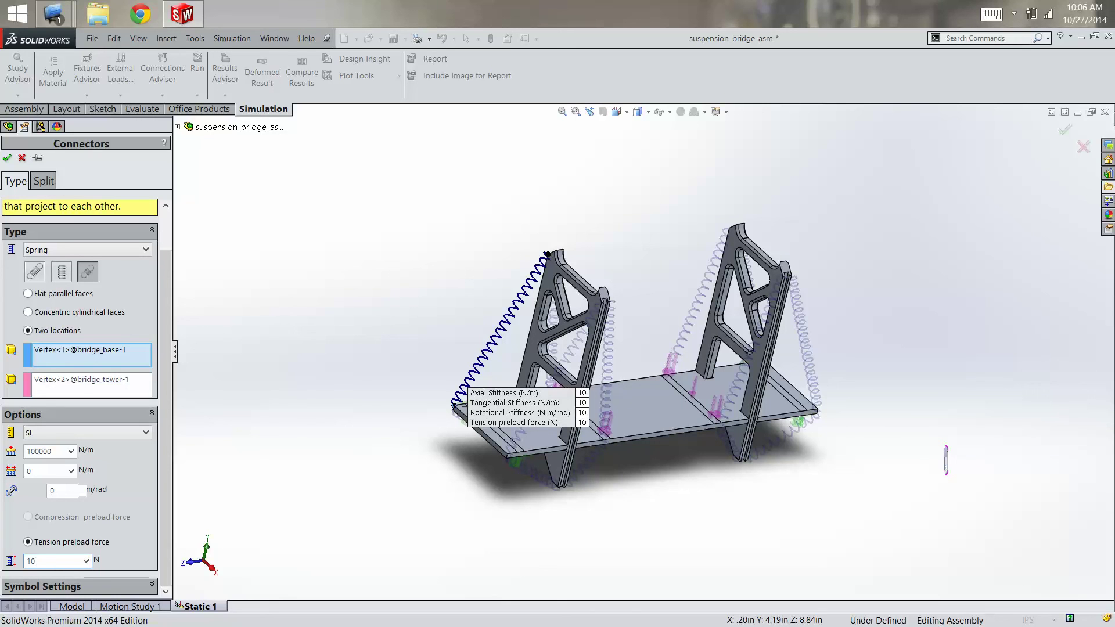
drag(165, 521, 142, 352)
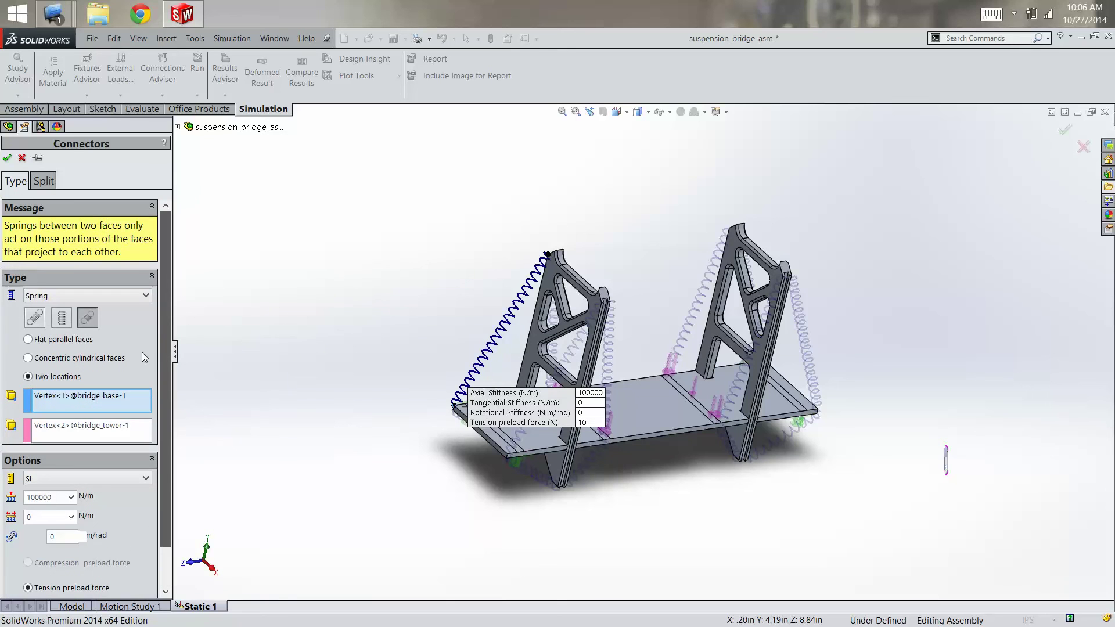
scroll(141, 355, down, 2)
scroll(141, 355, up, 2)
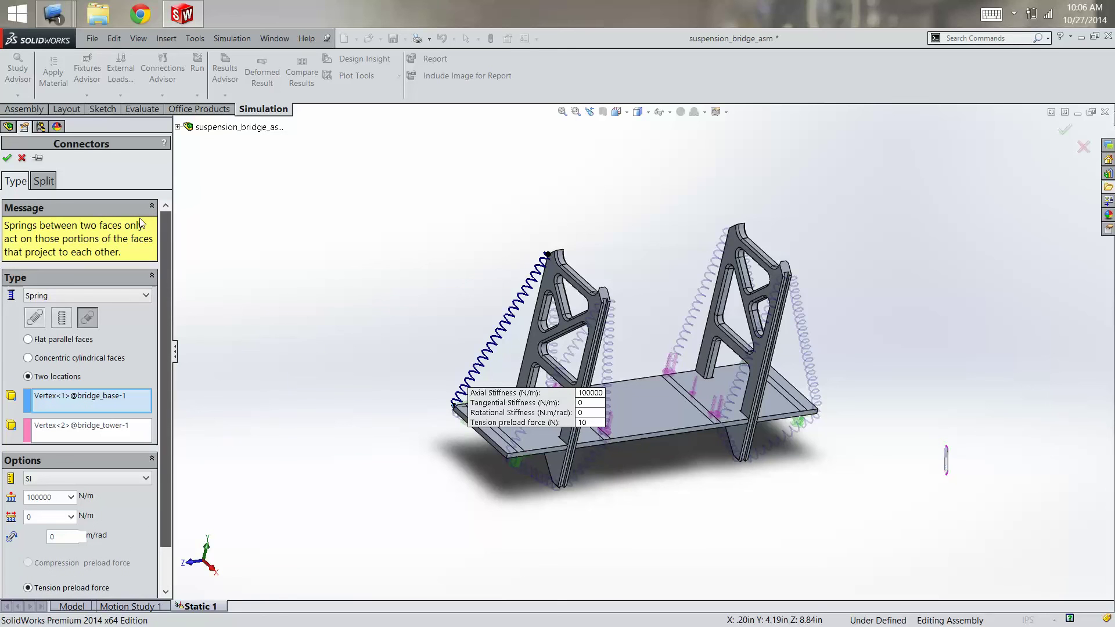
click(7, 161)
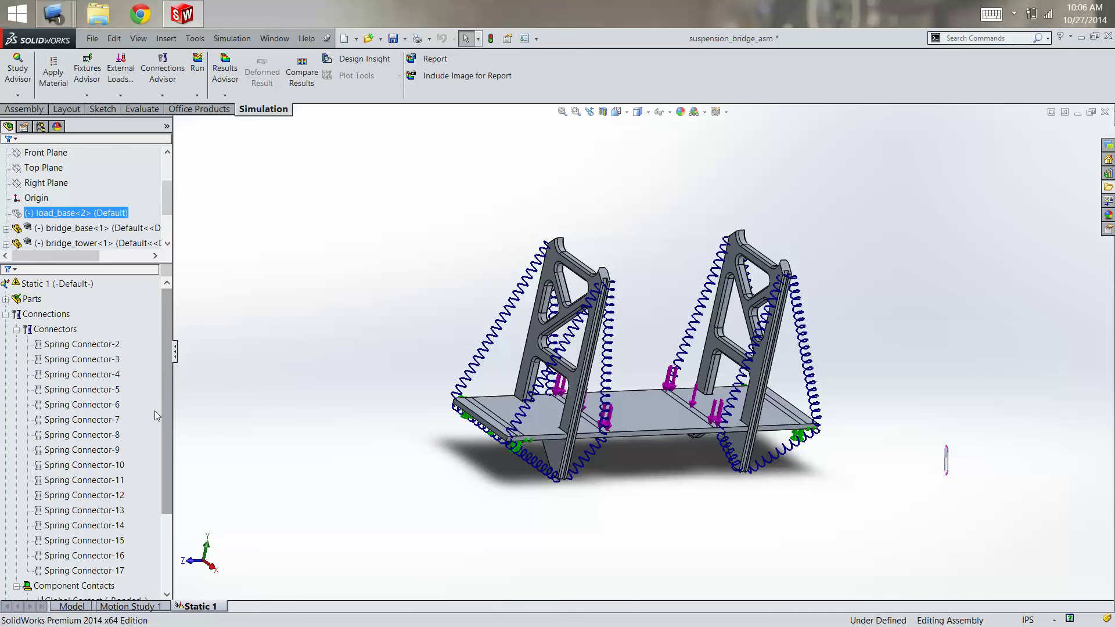
Step: Check the rest of the Static 1 study setup, including fixtures and external loads, and run the simulation
scroll(159, 434, down, 1)
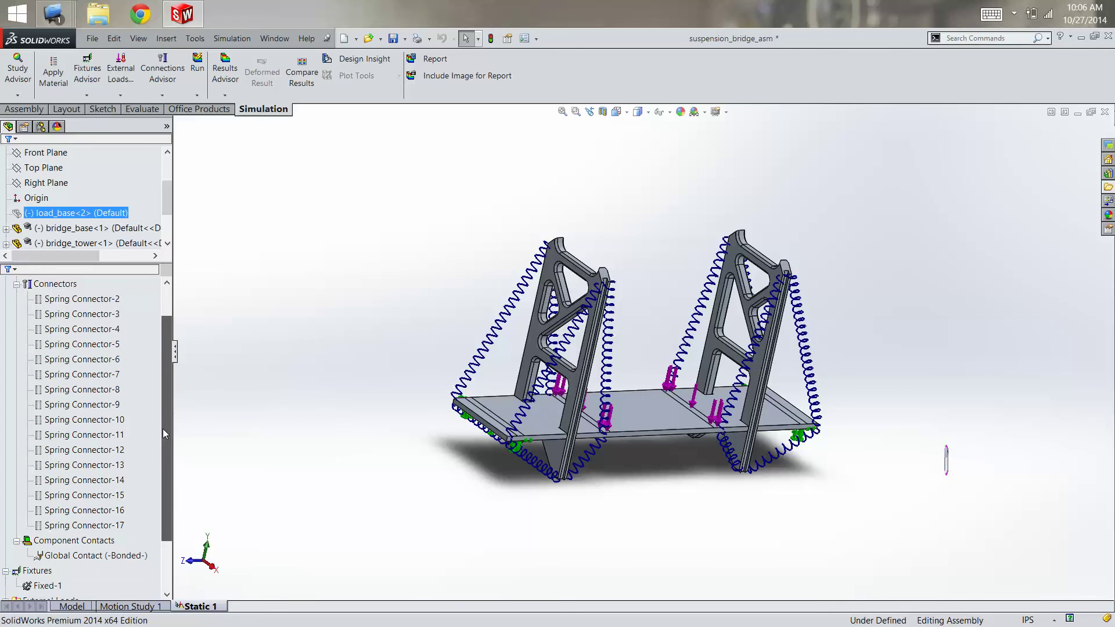
drag(162, 429, 159, 516)
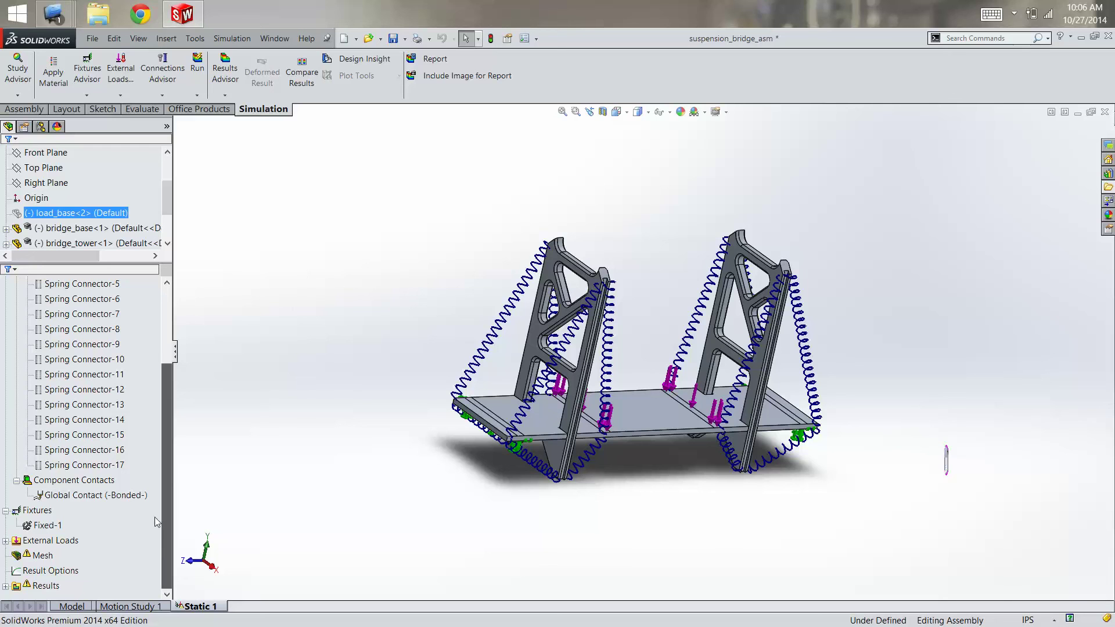
click(51, 540)
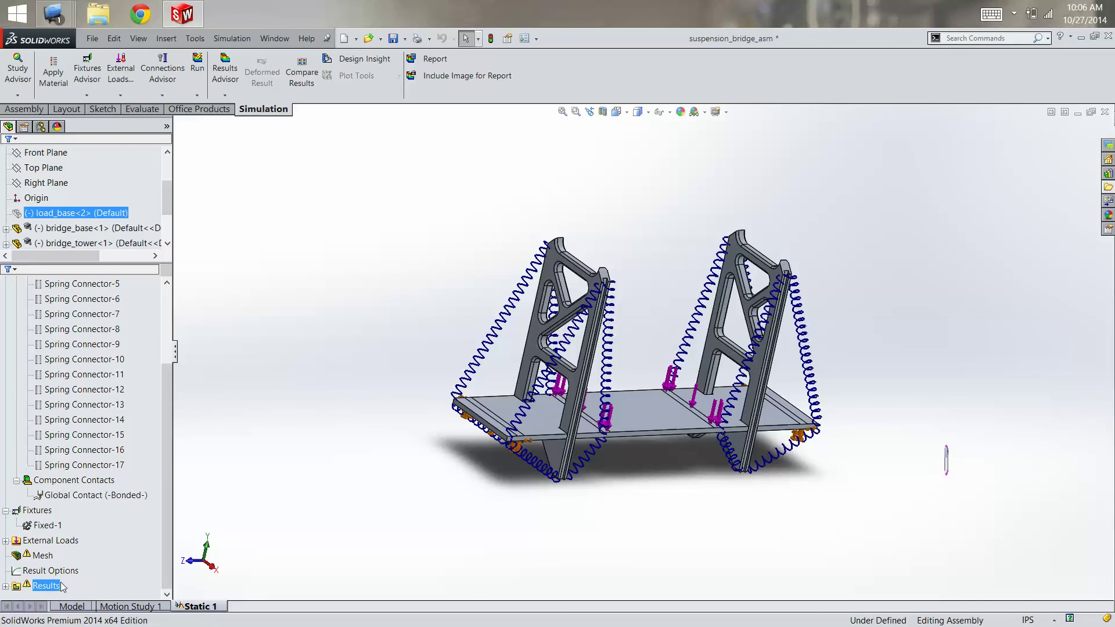
key(Escape)
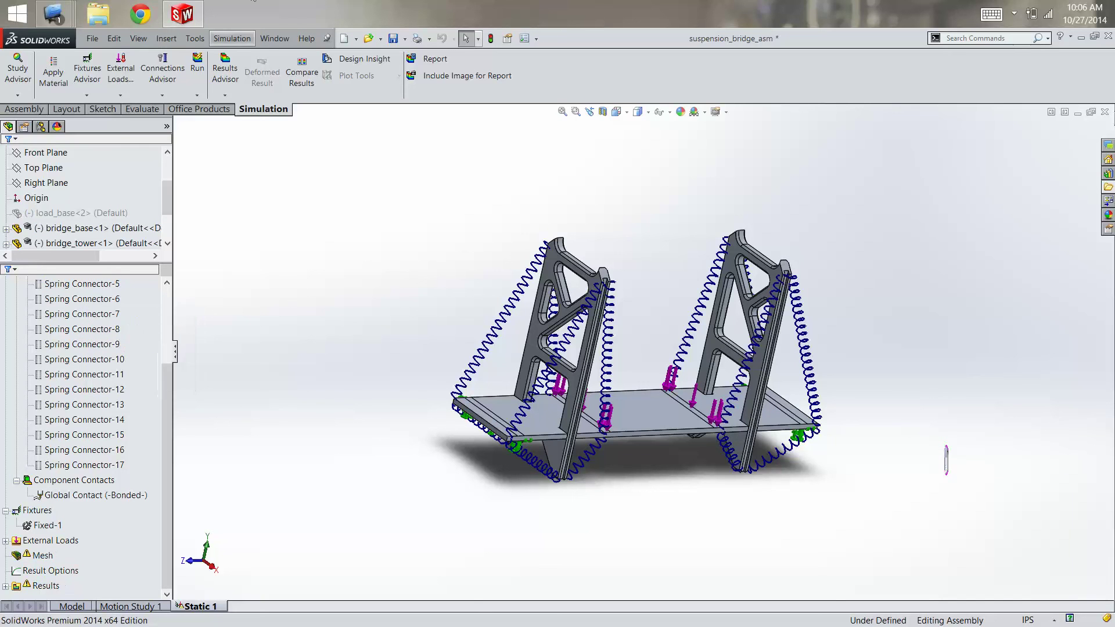
click(197, 60)
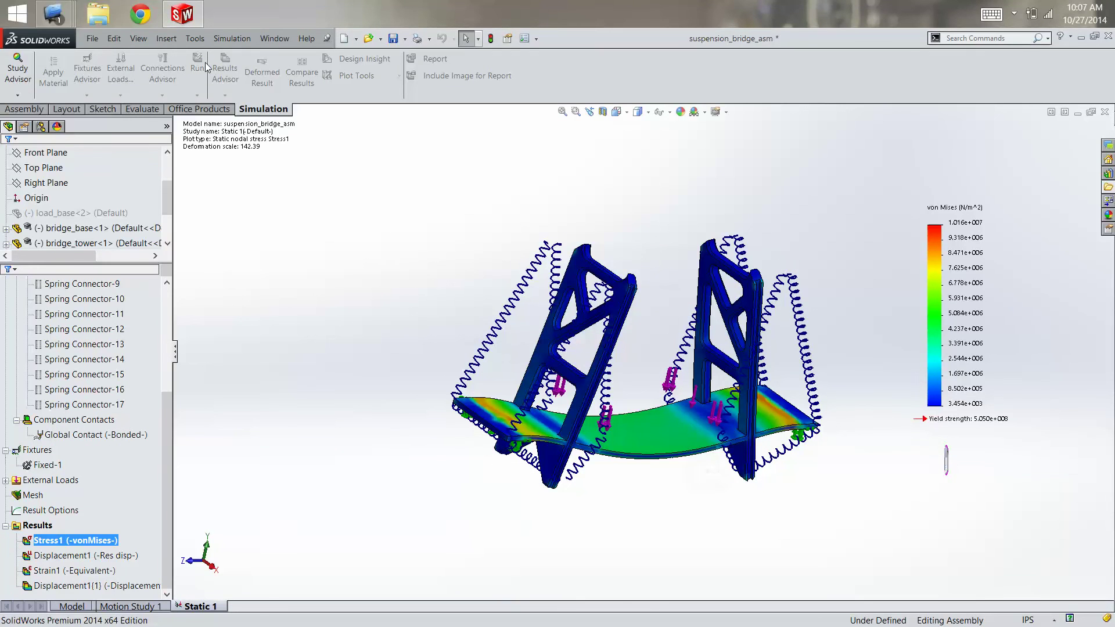
Step: Examine the deformed bridge's von Mises stress plot from the side, finishing in the standard Right view
key(ctrl+Left)
key(ctrl+Left)
key(ctrl+Left)
key(ctrl+Left)
key(ctrl+Left)
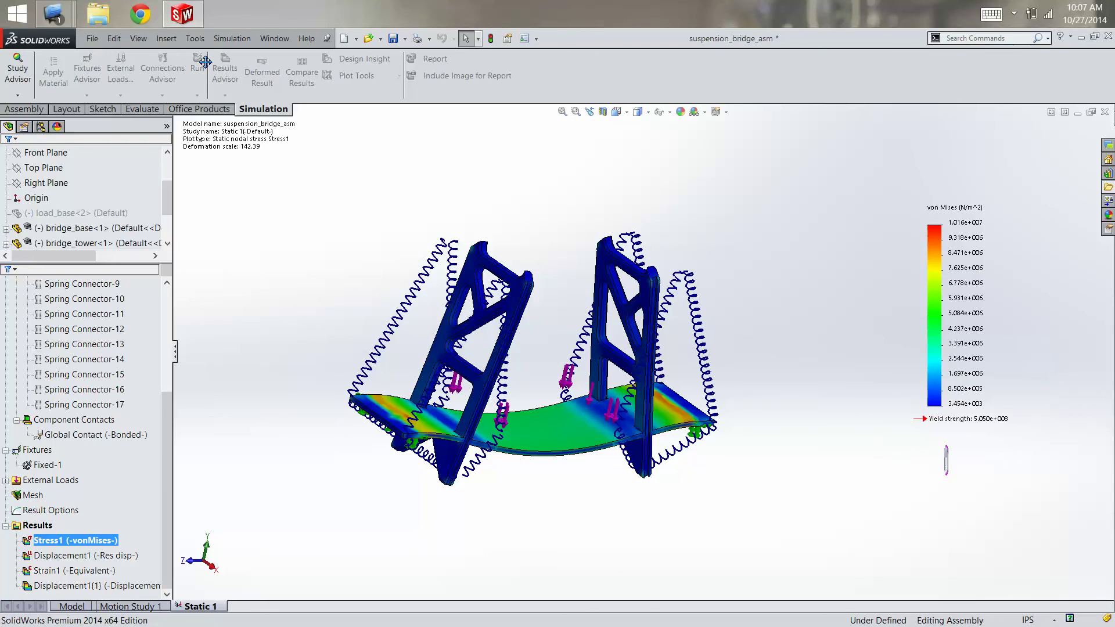
key(Left)
key(Left)
key(Left)
key(Left)
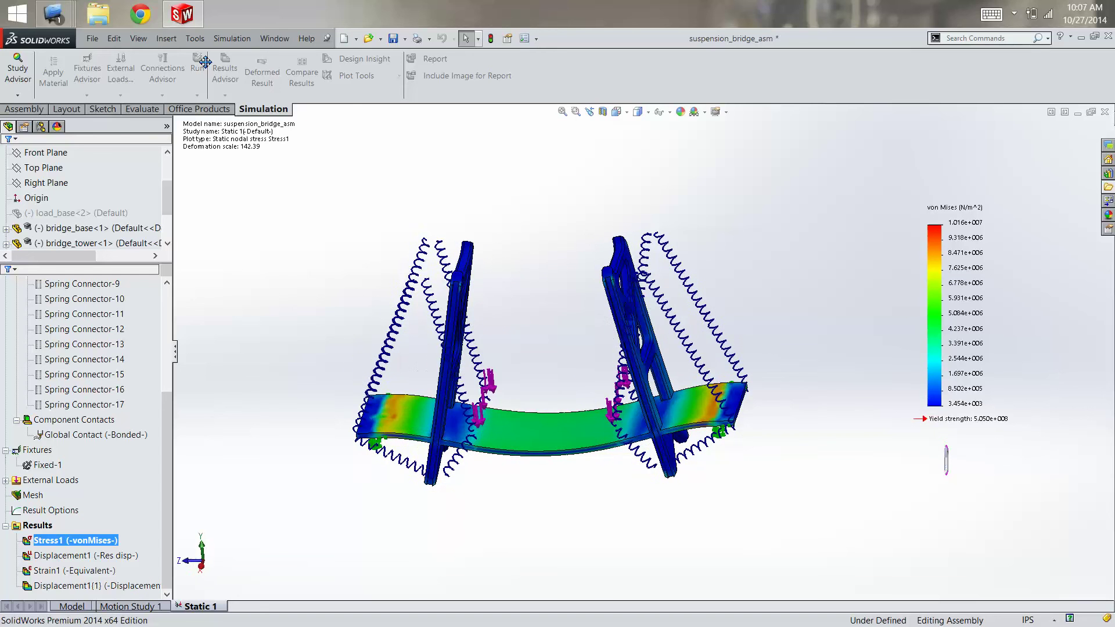
key(Left)
key(Left)
key(space)
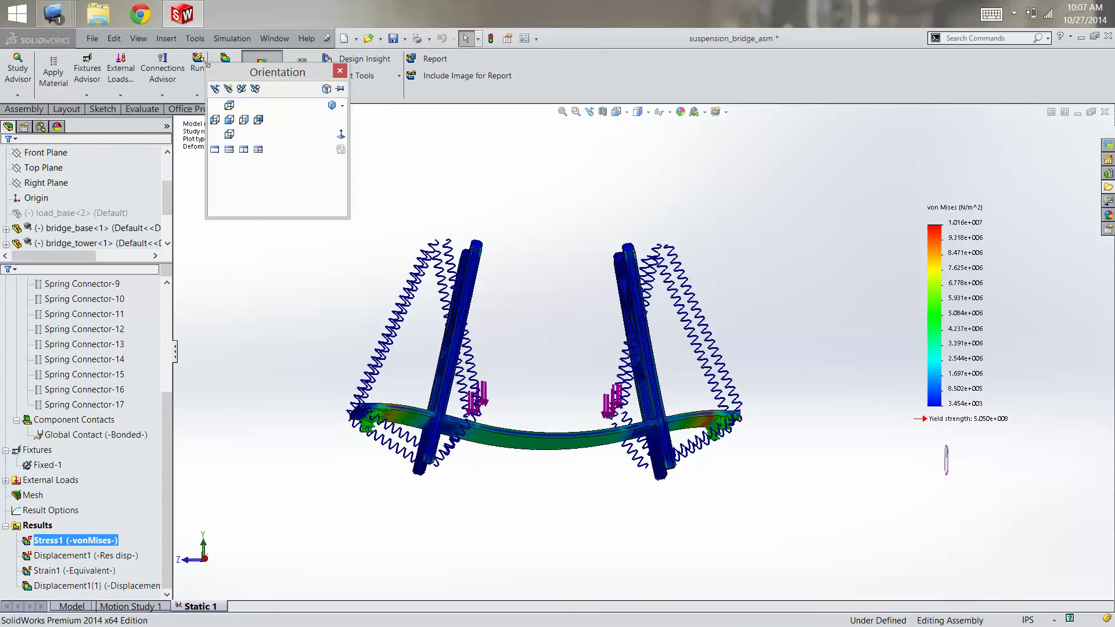
click(244, 119)
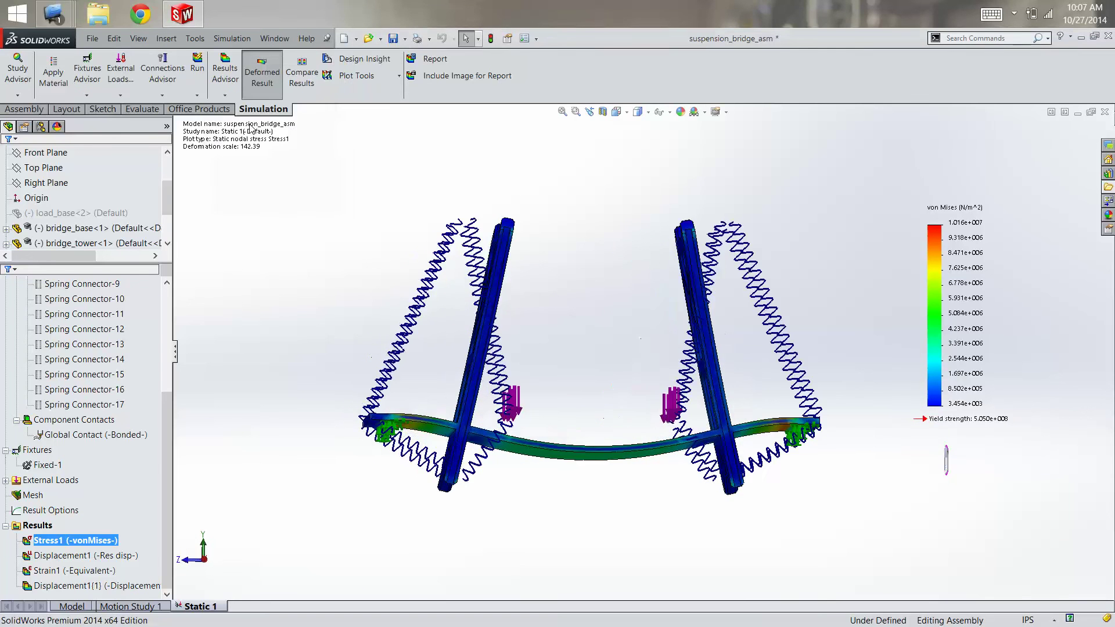